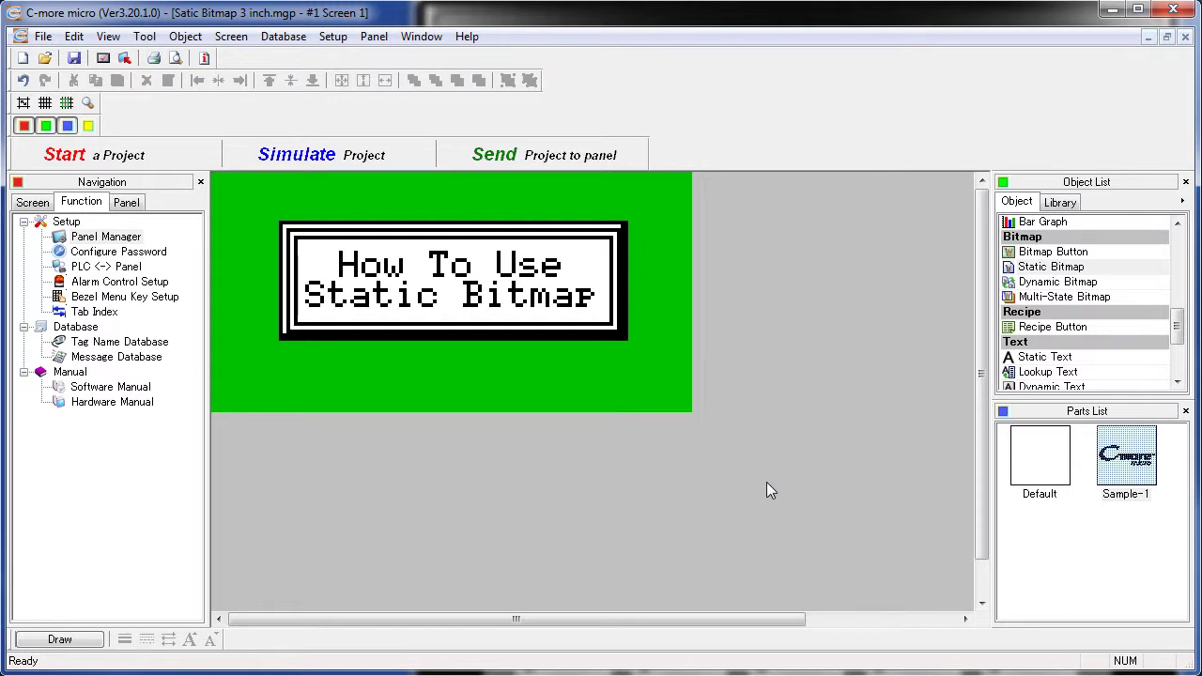
- Place the Sample-1 logo as a static bitmap at the screen's top-left with Stretch to Fit
click(1039, 267)
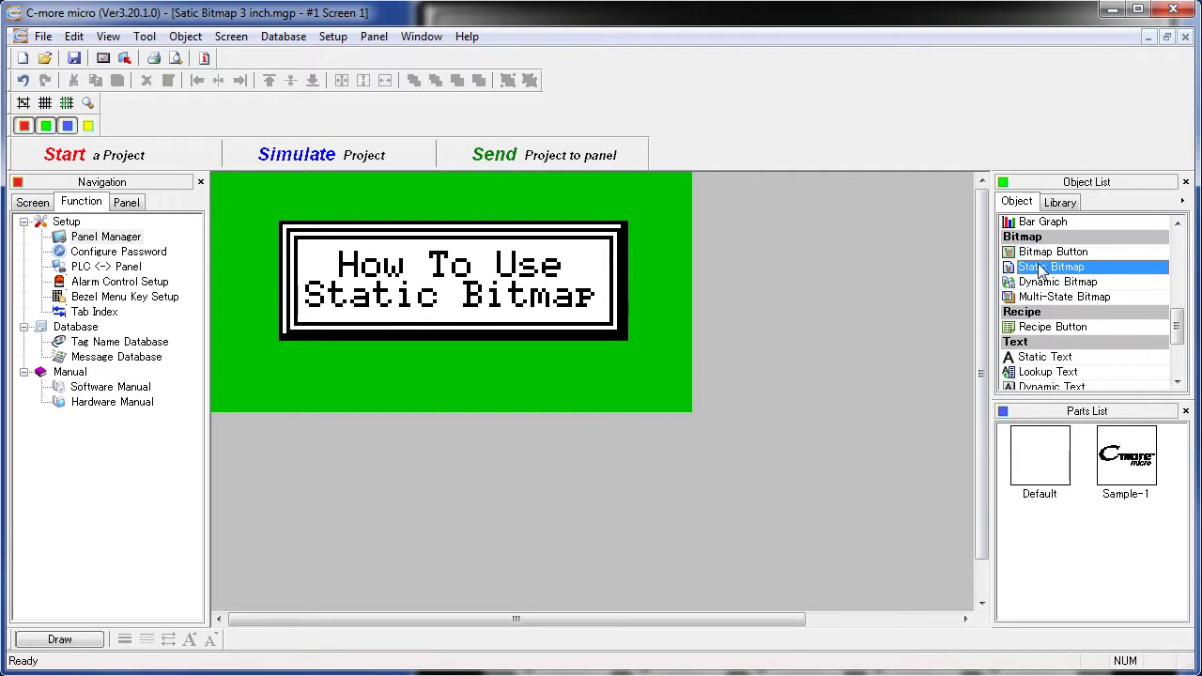
drag(1137, 474, 399, 305)
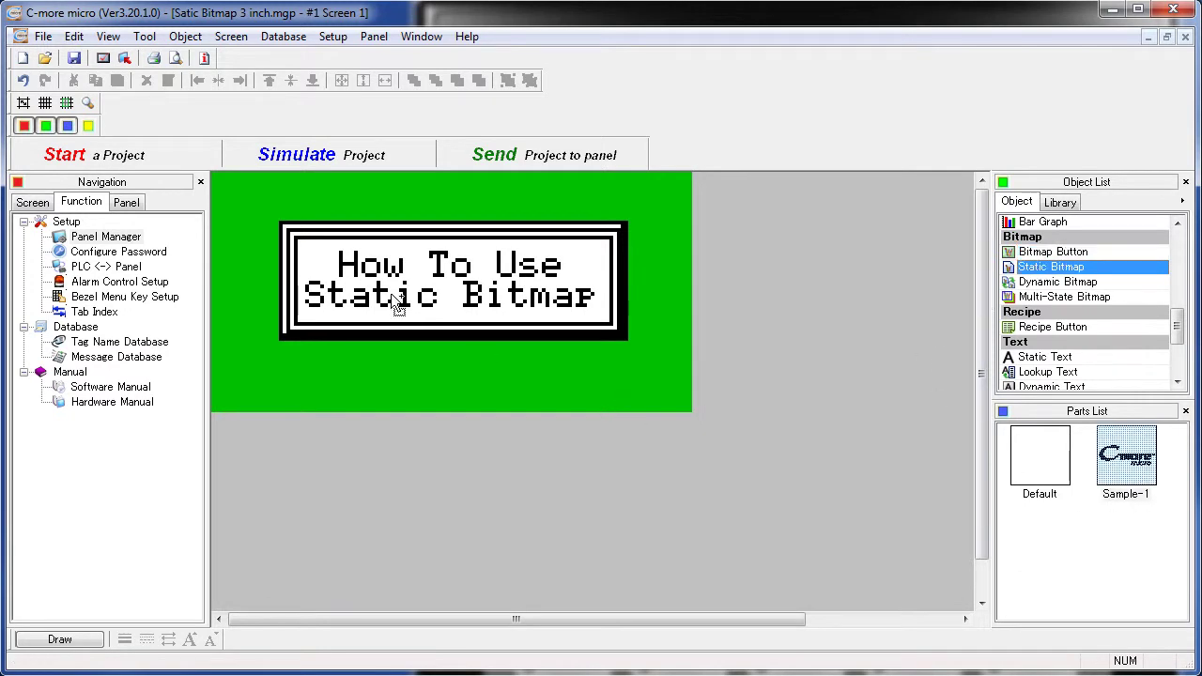
click(218, 178)
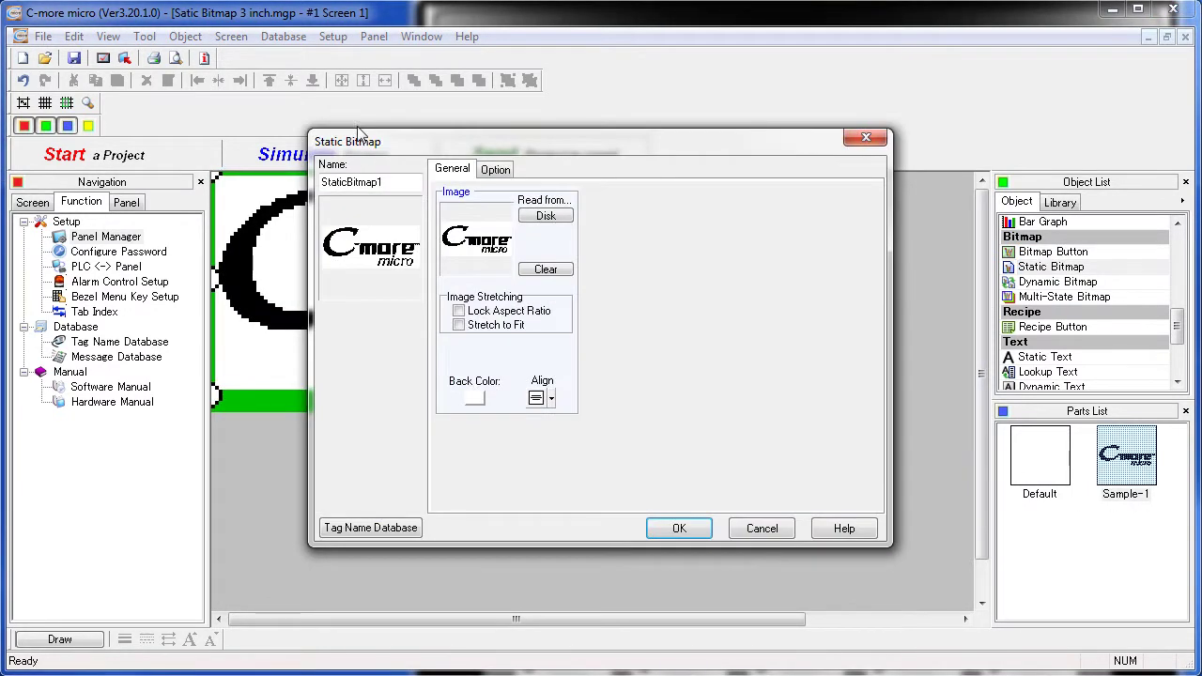
drag(371, 150, 765, 231)
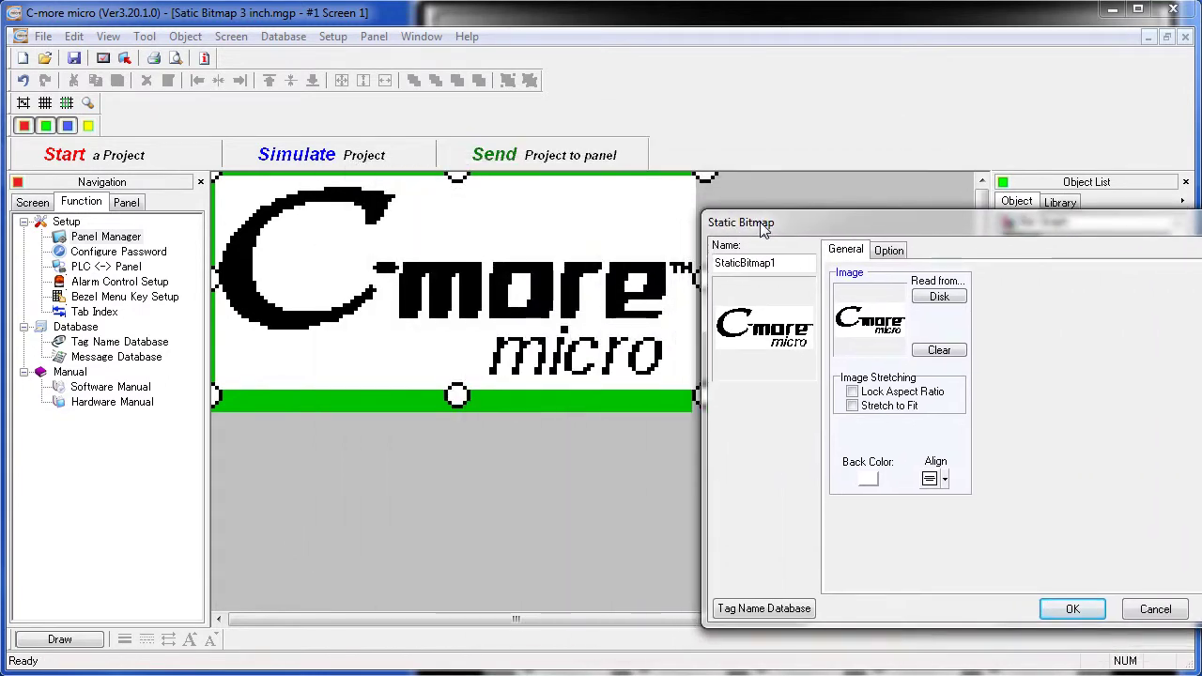
click(851, 407)
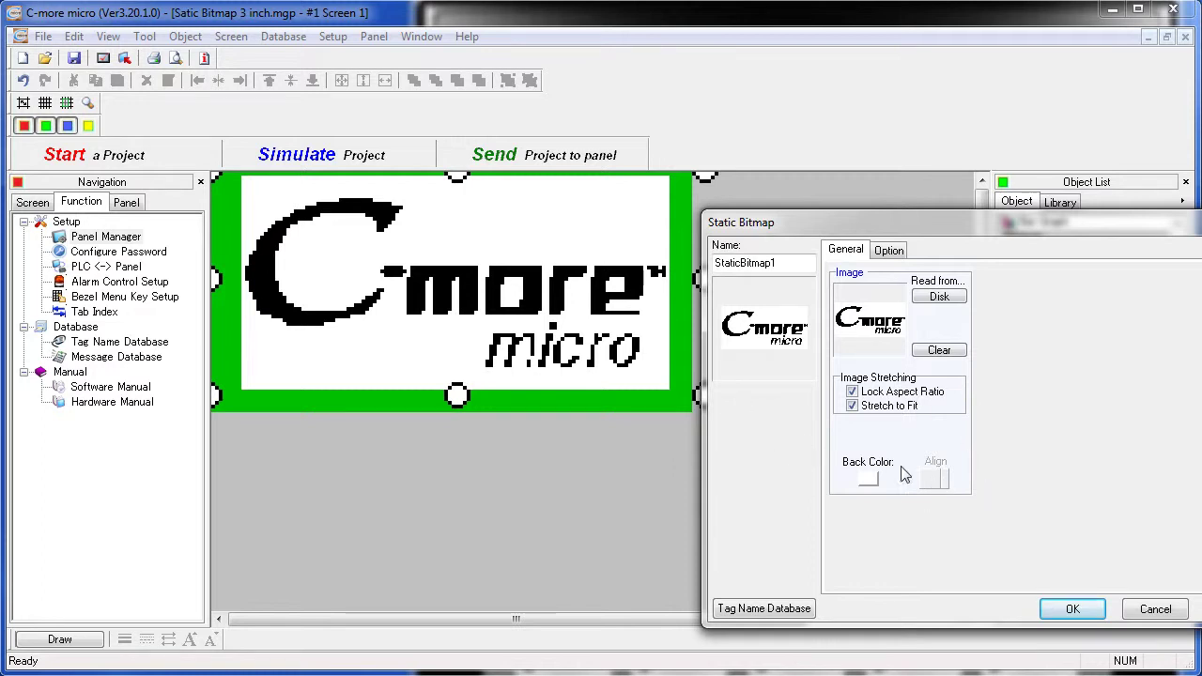
- Confirm the logo bitmap, then set the panel type to EA1-T4CL, keeping screens at original resolution
click(1072, 608)
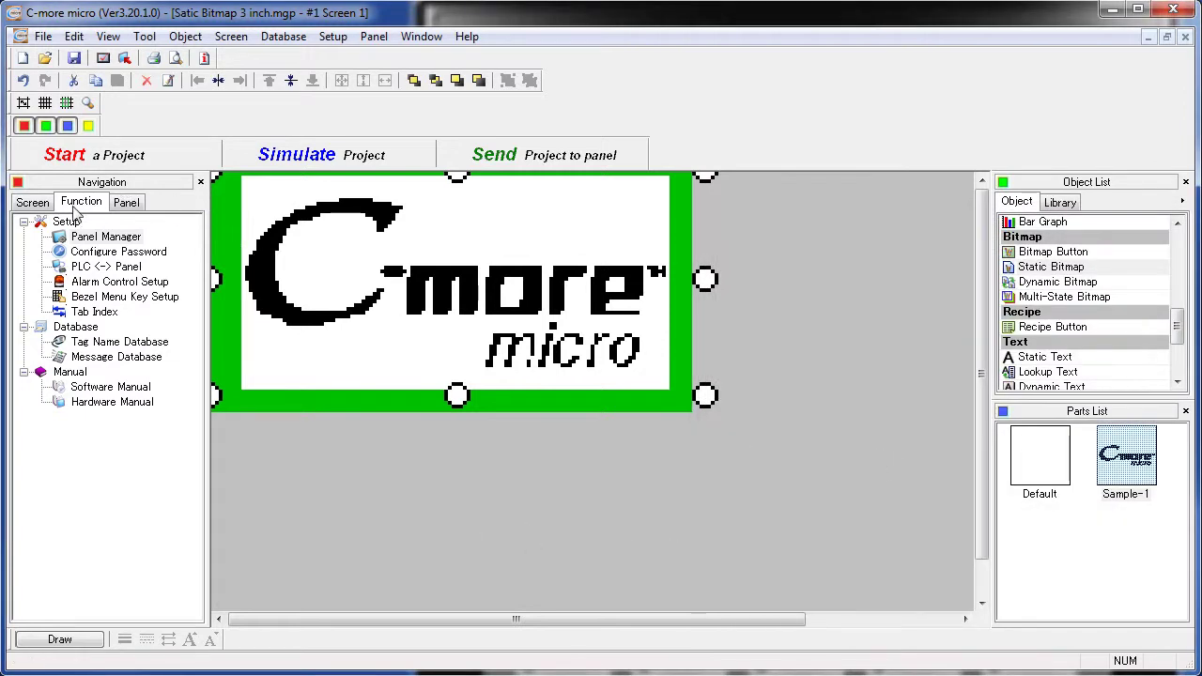
double_click(89, 238)
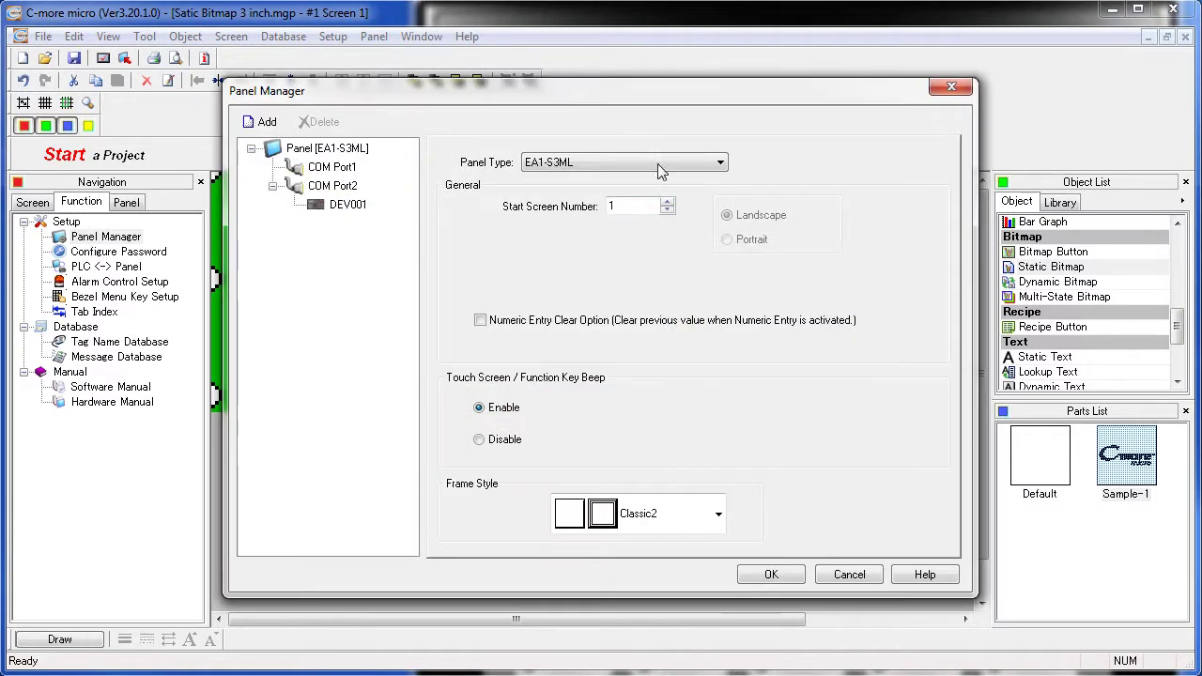
click(720, 164)
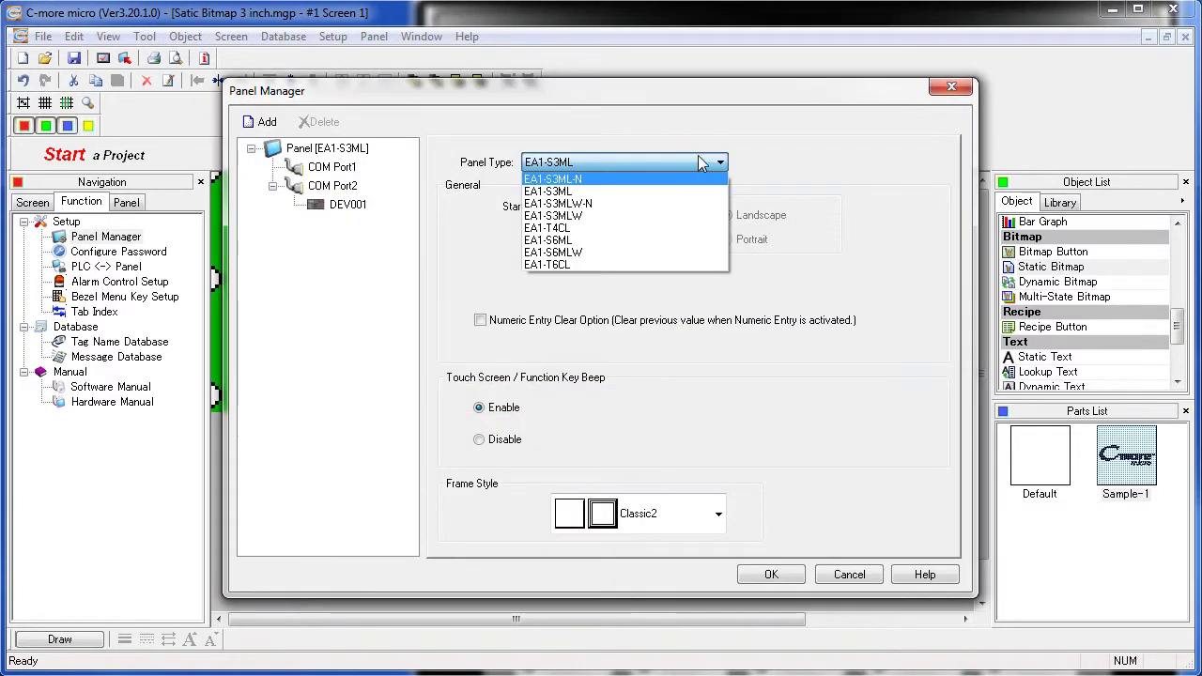
click(554, 229)
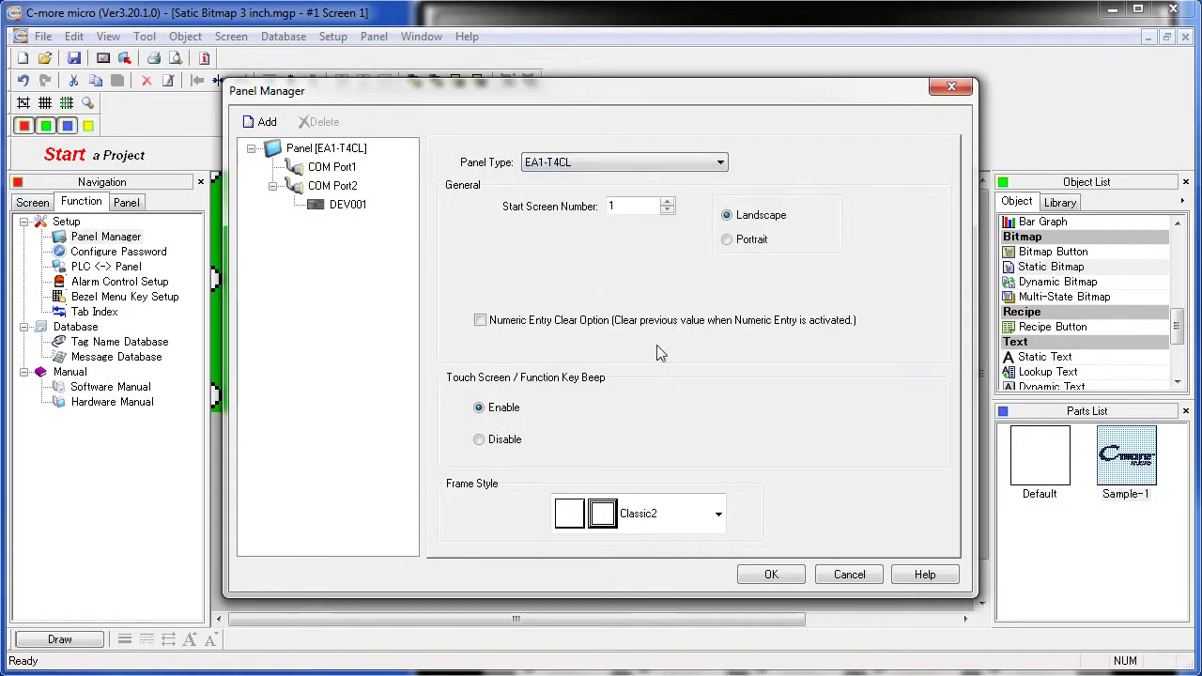
click(787, 579)
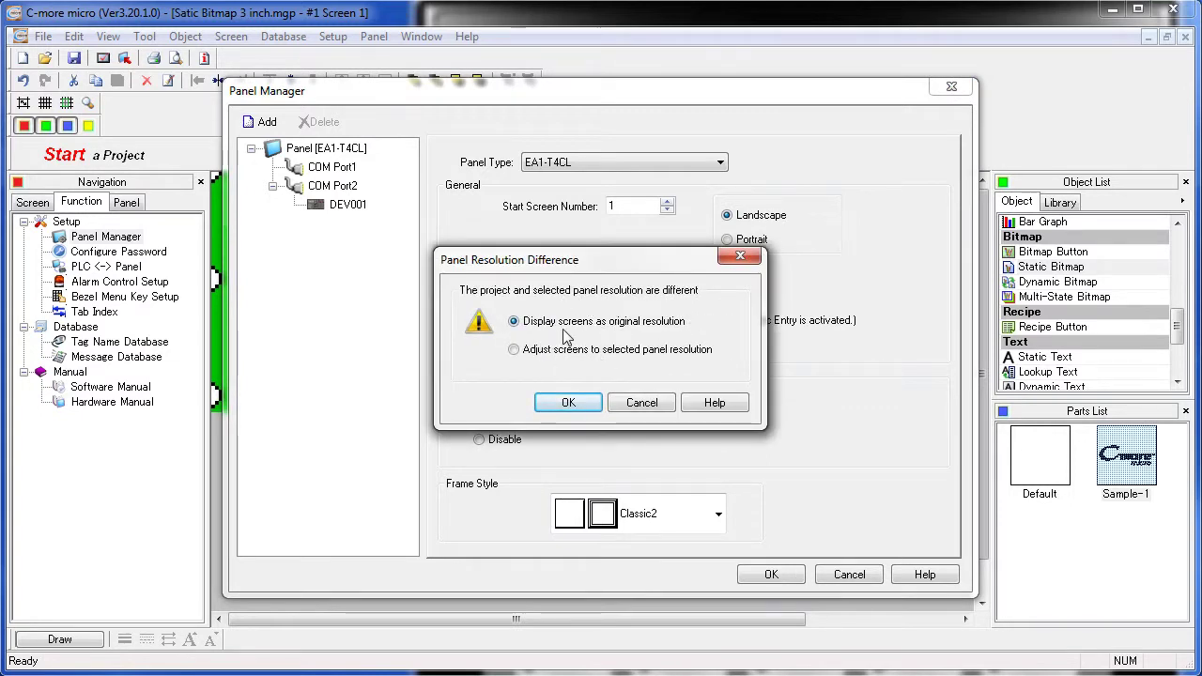
click(567, 401)
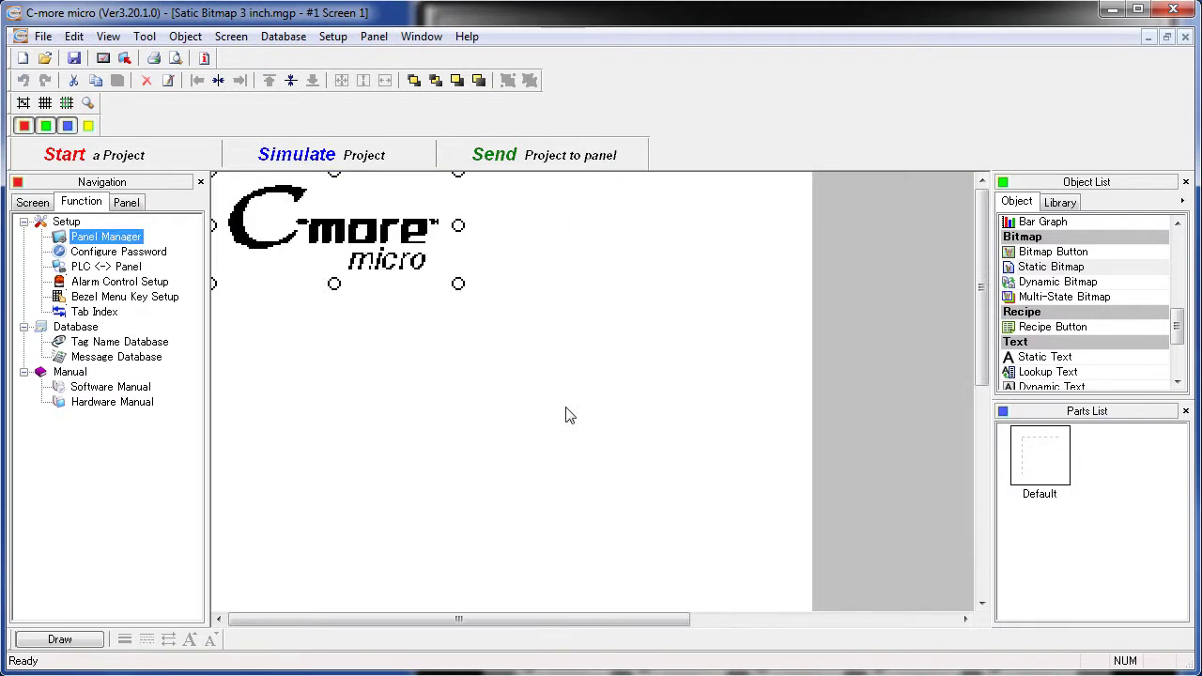
- Replace the logo bitmap's image with NO_ver2.bmp loaded from disk
click(1036, 267)
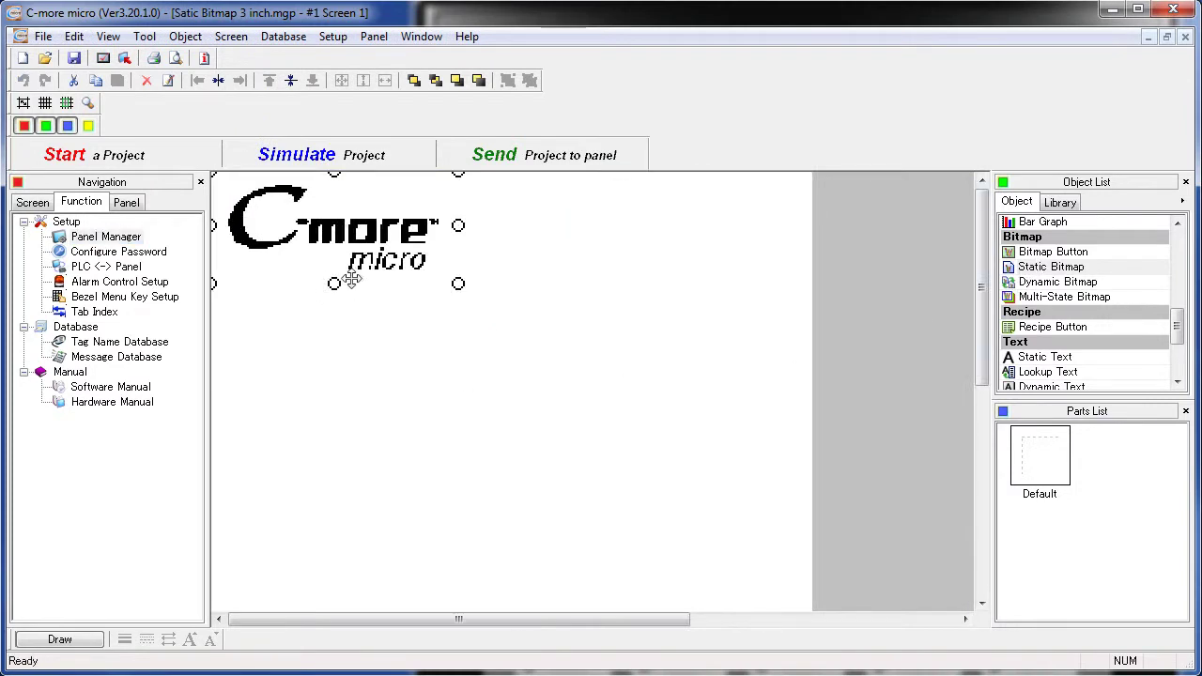
double_click(315, 238)
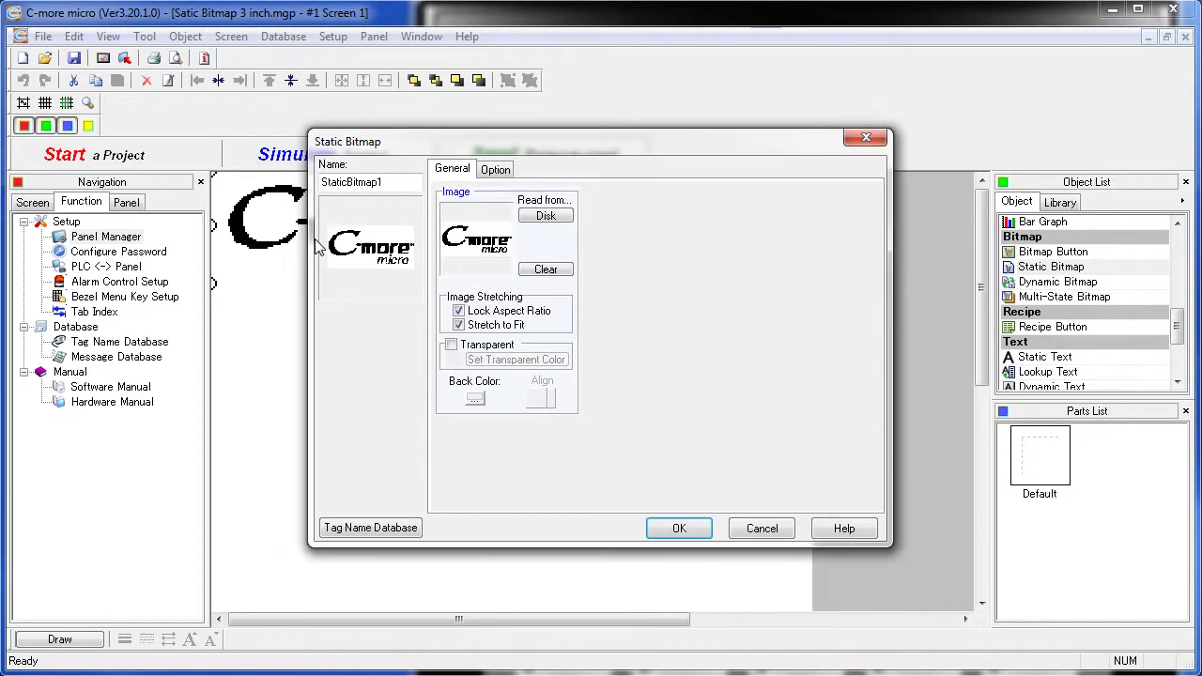
click(546, 216)
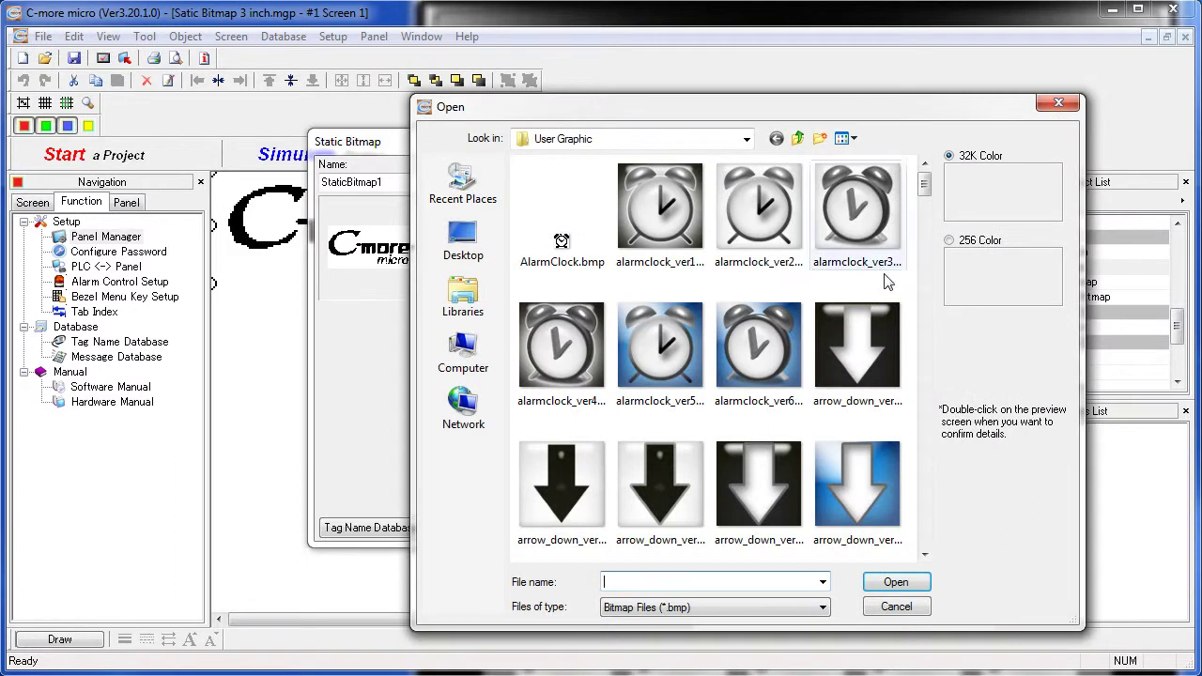
scroll(925, 539, down, 10)
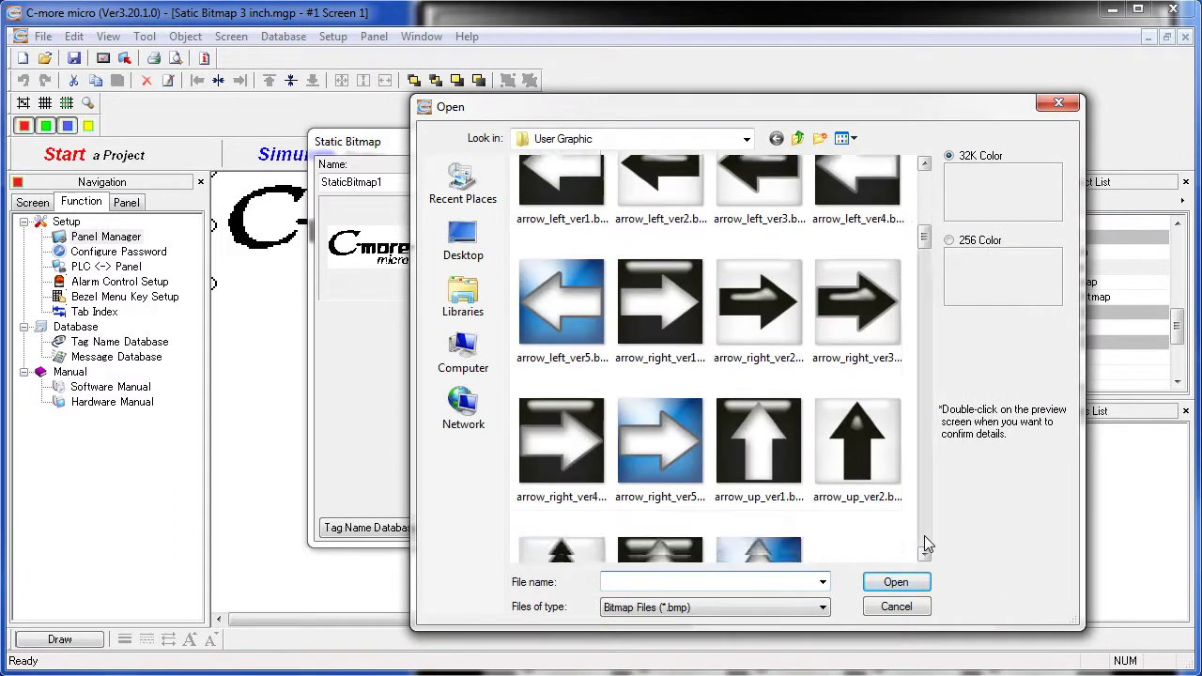
scroll(923, 542, down, 15)
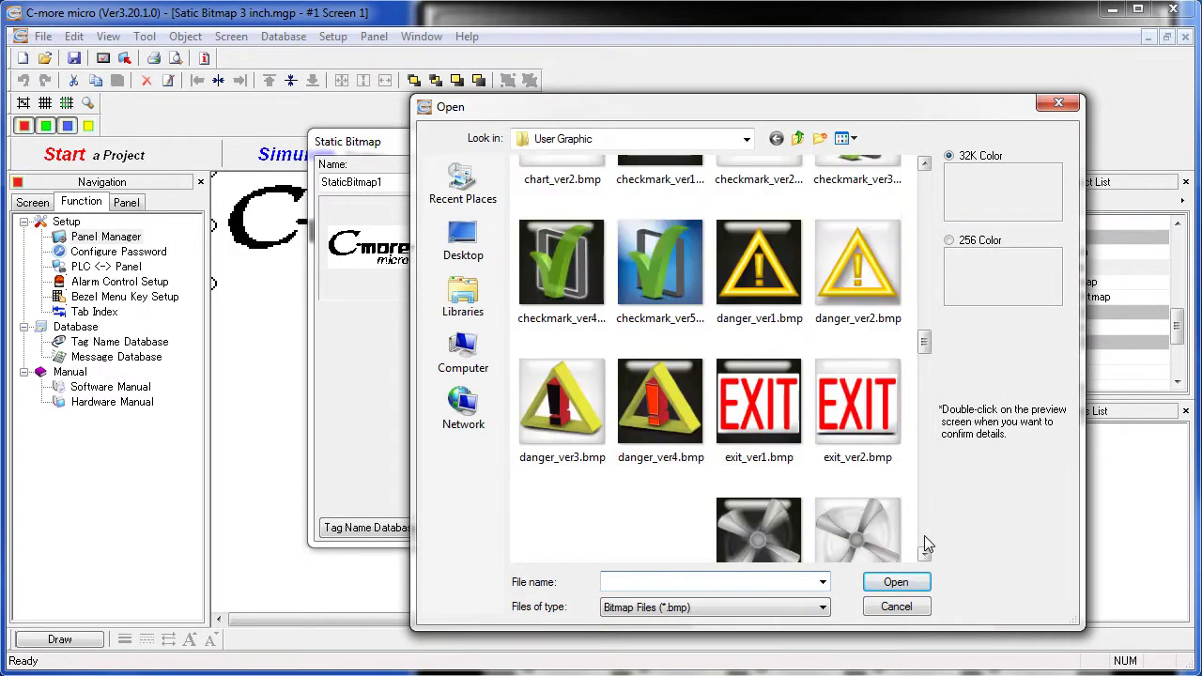
scroll(924, 535, down, 7)
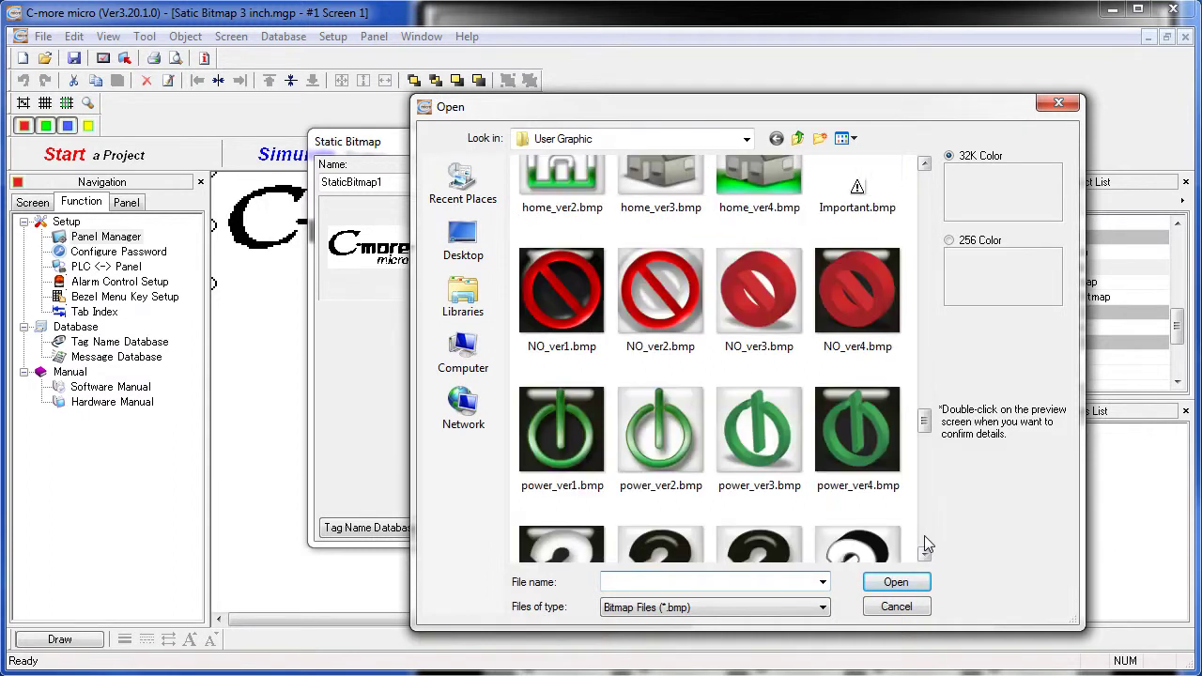
double_click(672, 293)
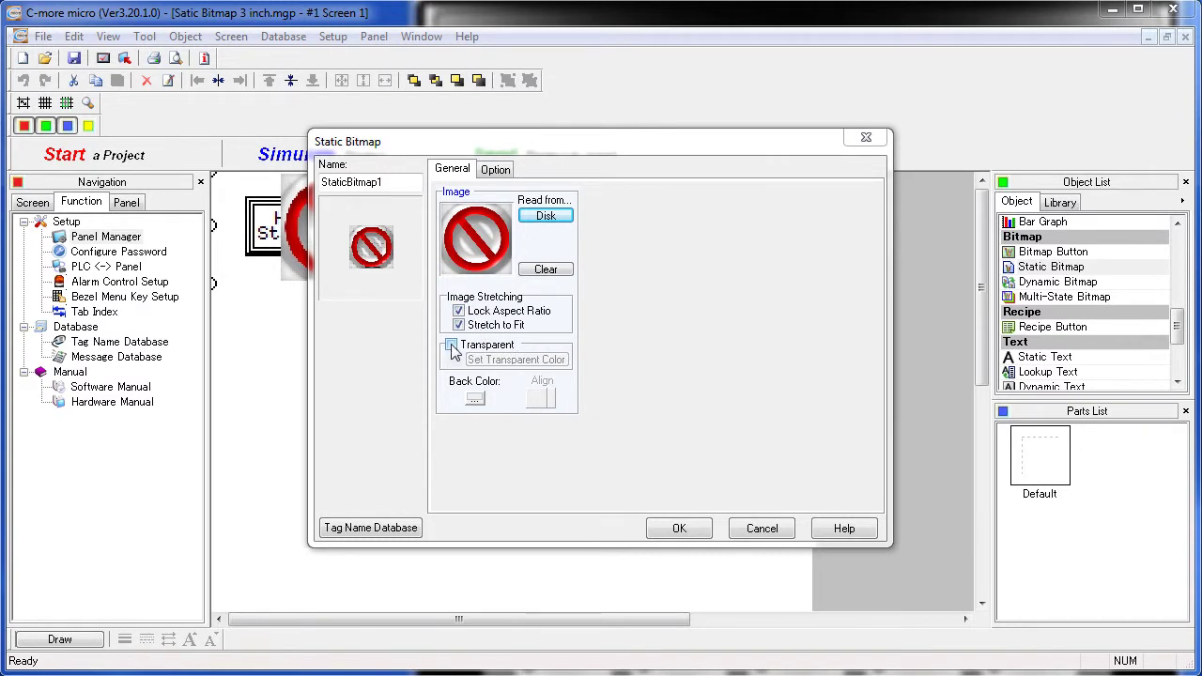
- Enable Transparent for the NO sign, set its transparent colour, and apply
click(453, 346)
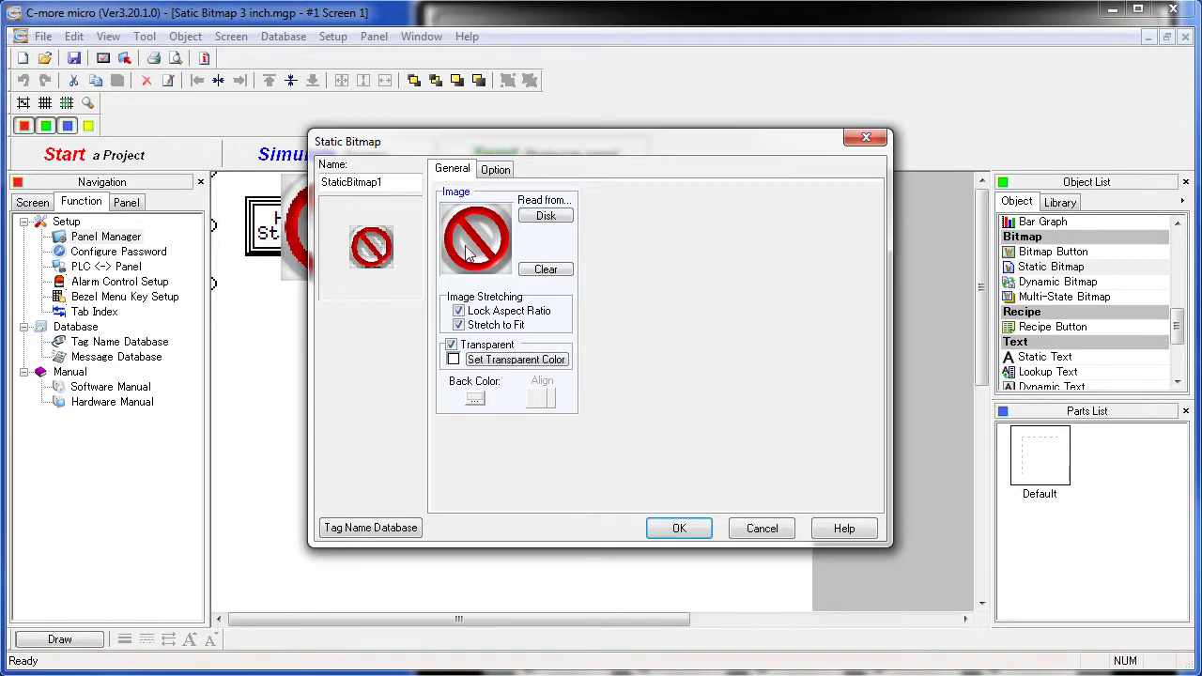
click(455, 359)
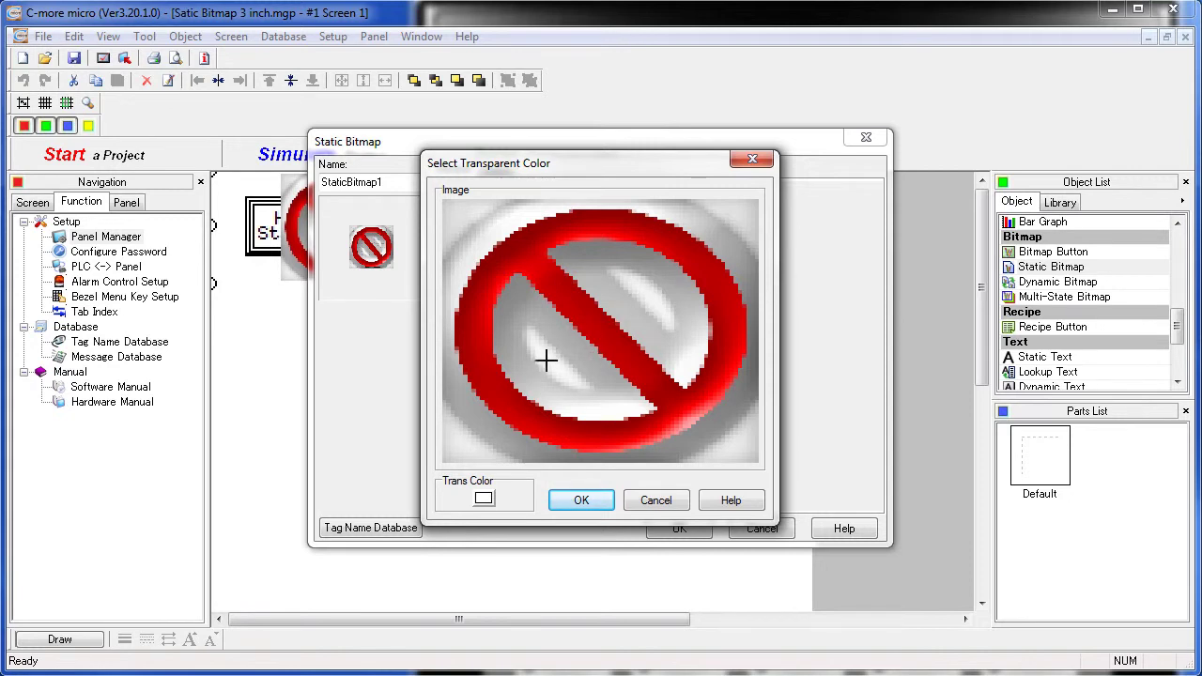
click(579, 498)
click(679, 529)
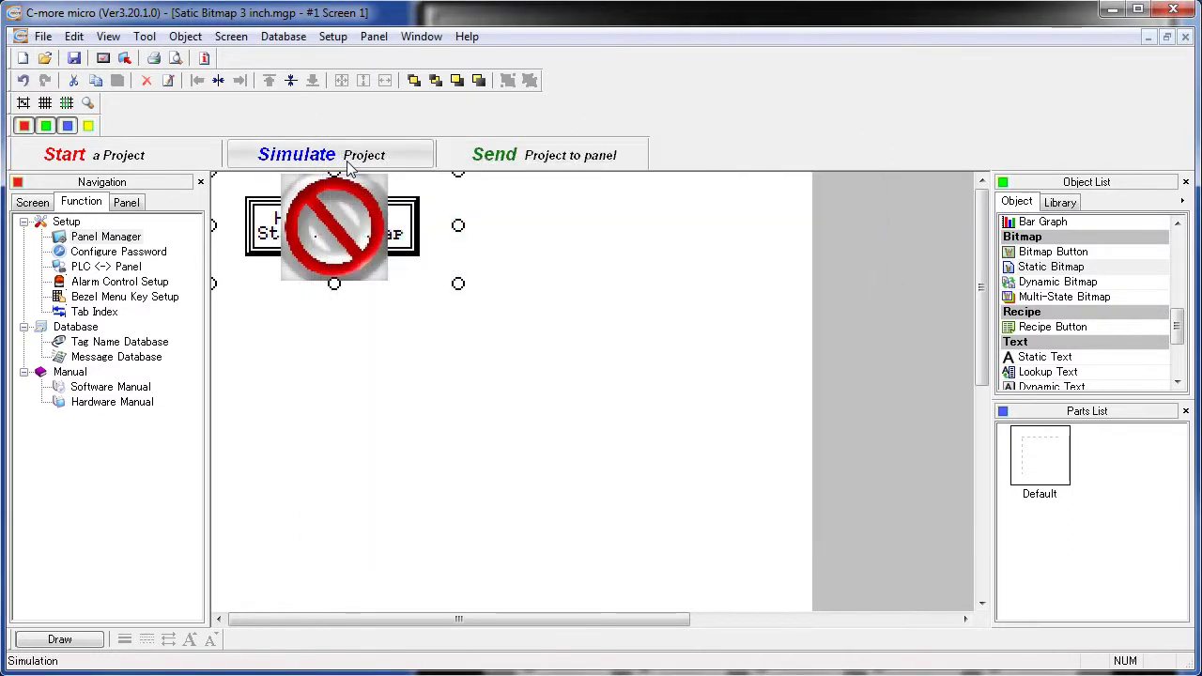
- Turn off the NO sign's transparency, move it below the title, and enlarge it to about double size
mouse_move(334, 229)
mouse_down()
mouse_move(359, 228)
mouse_move(388, 252)
mouse_move(351, 249)
mouse_move(369, 269)
mouse_move(324, 243)
mouse_move(353, 242)
mouse_move(331, 240)
mouse_up()
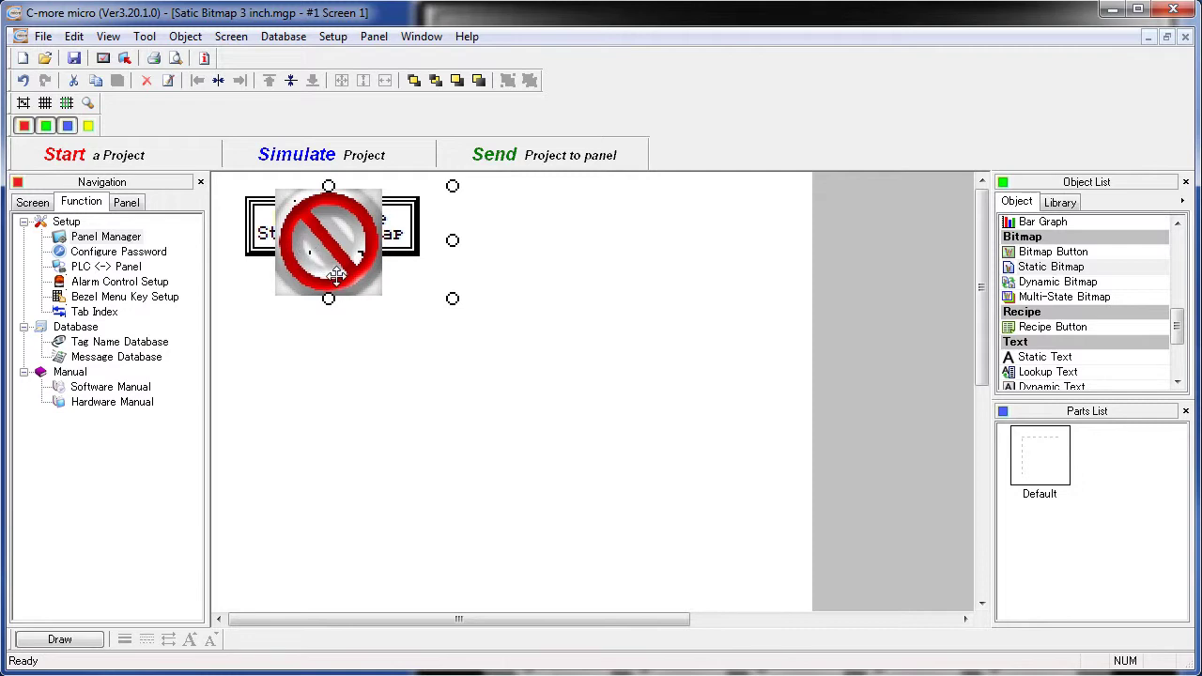
double_click(340, 244)
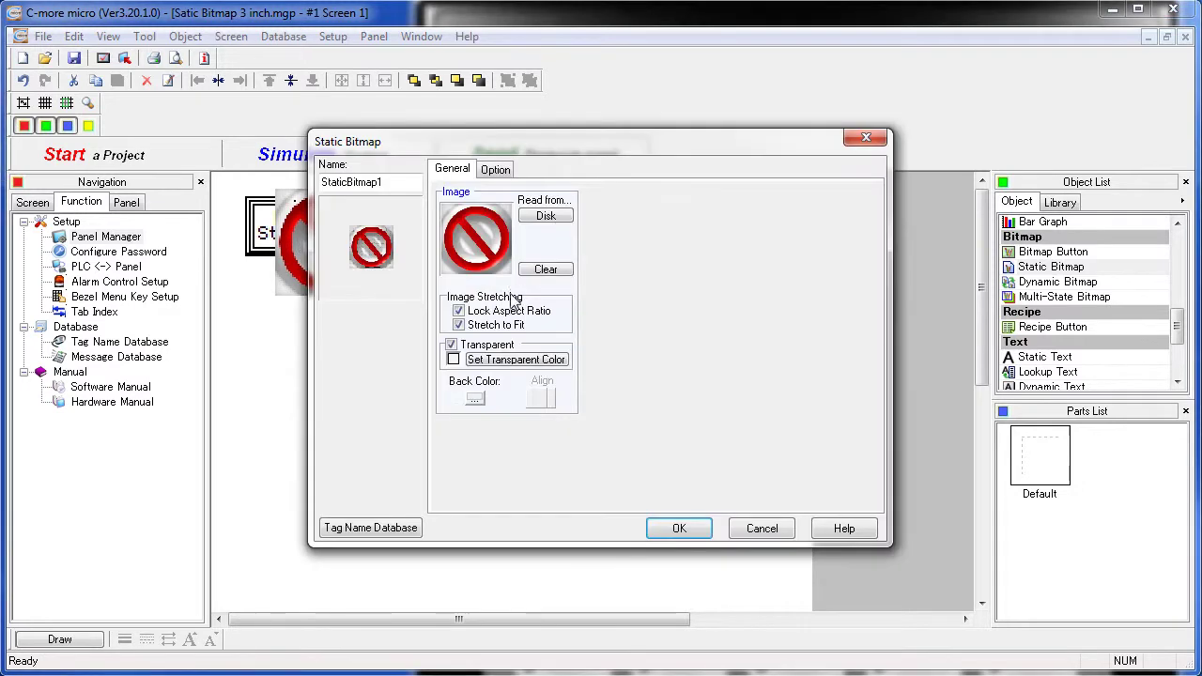
click(452, 344)
click(679, 527)
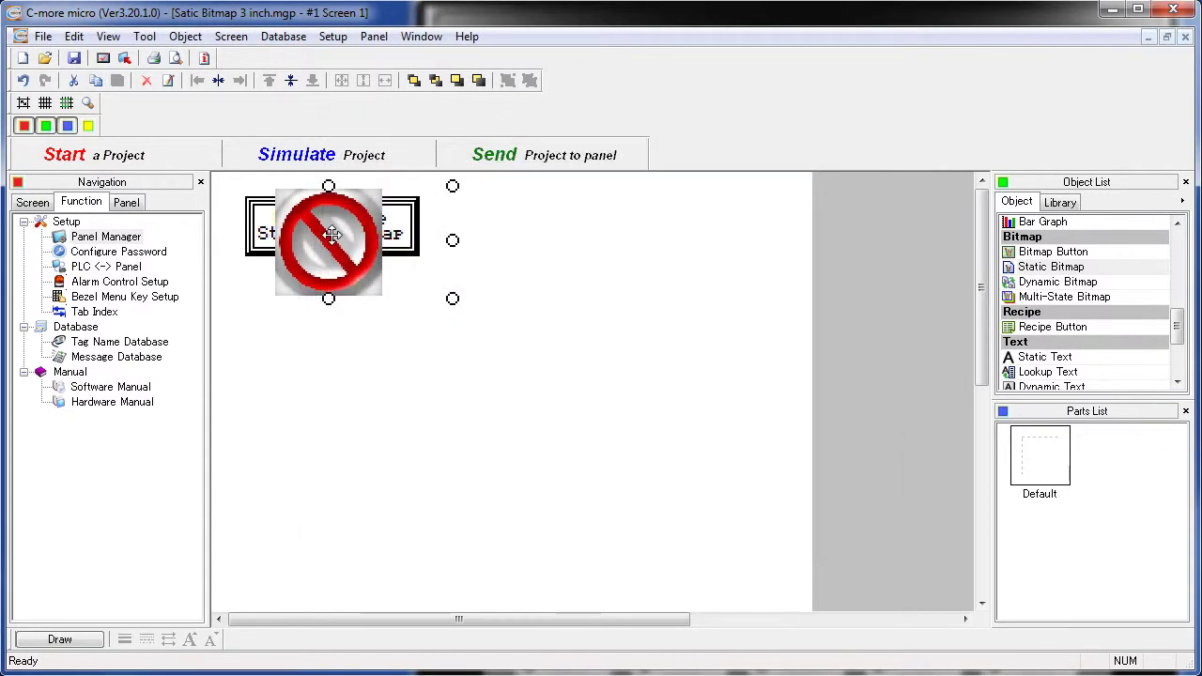
drag(328, 239, 336, 321)
drag(459, 377, 567, 491)
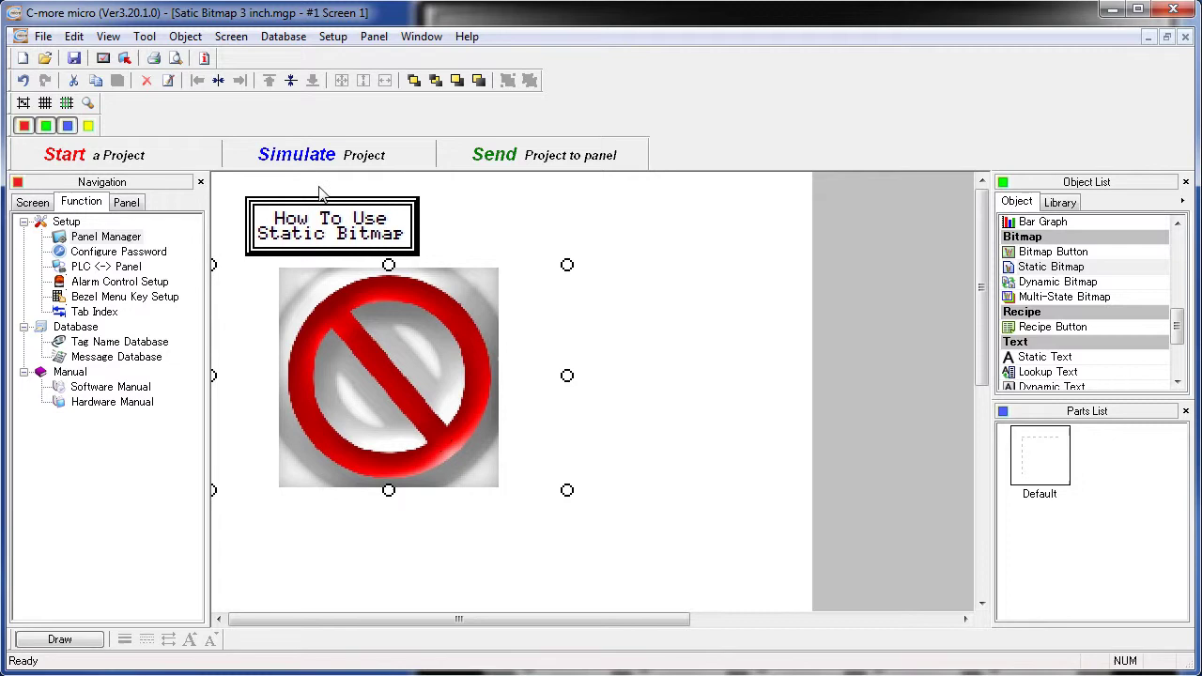
- Simulate the project, saving the changes with Yes before it compiles
click(320, 155)
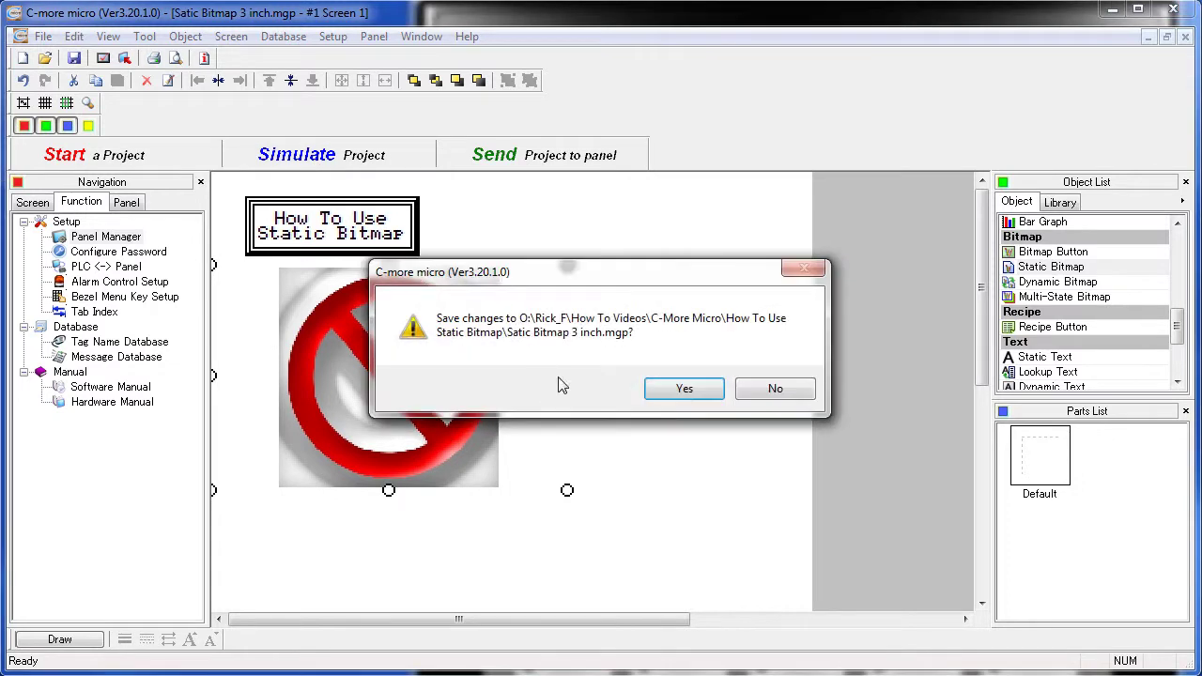
click(686, 389)
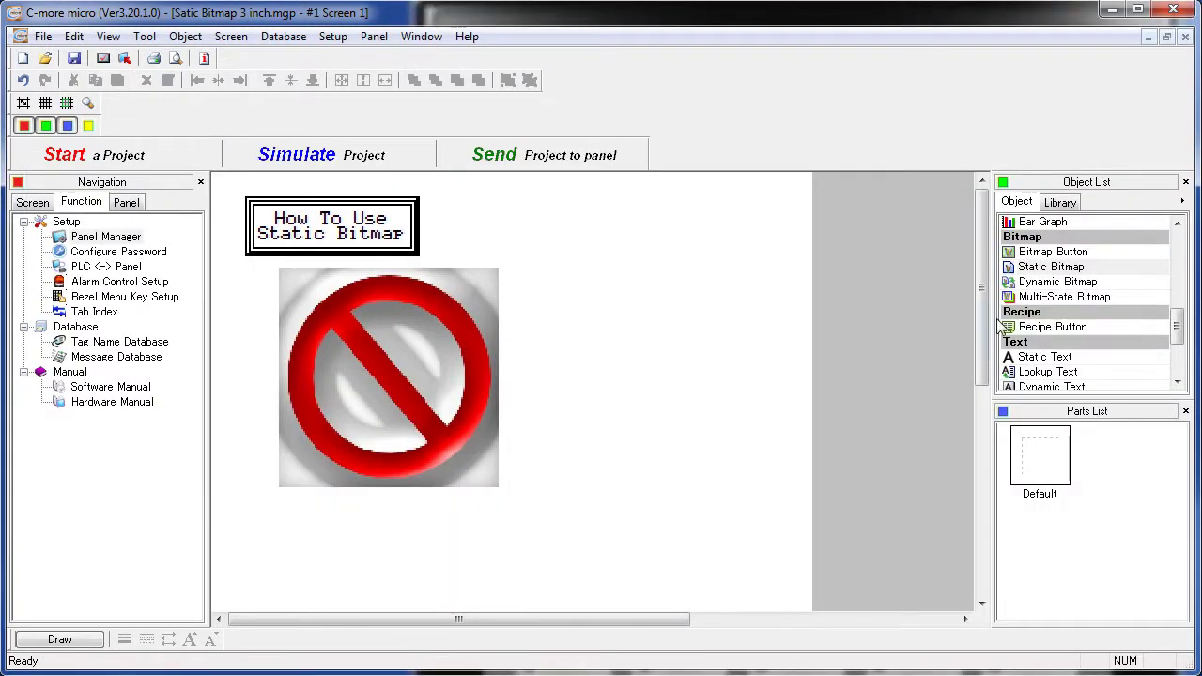
- Add a second static bitmap beside the NO sign using building_ver3.bmp, with Transparent unchecked
click(1054, 269)
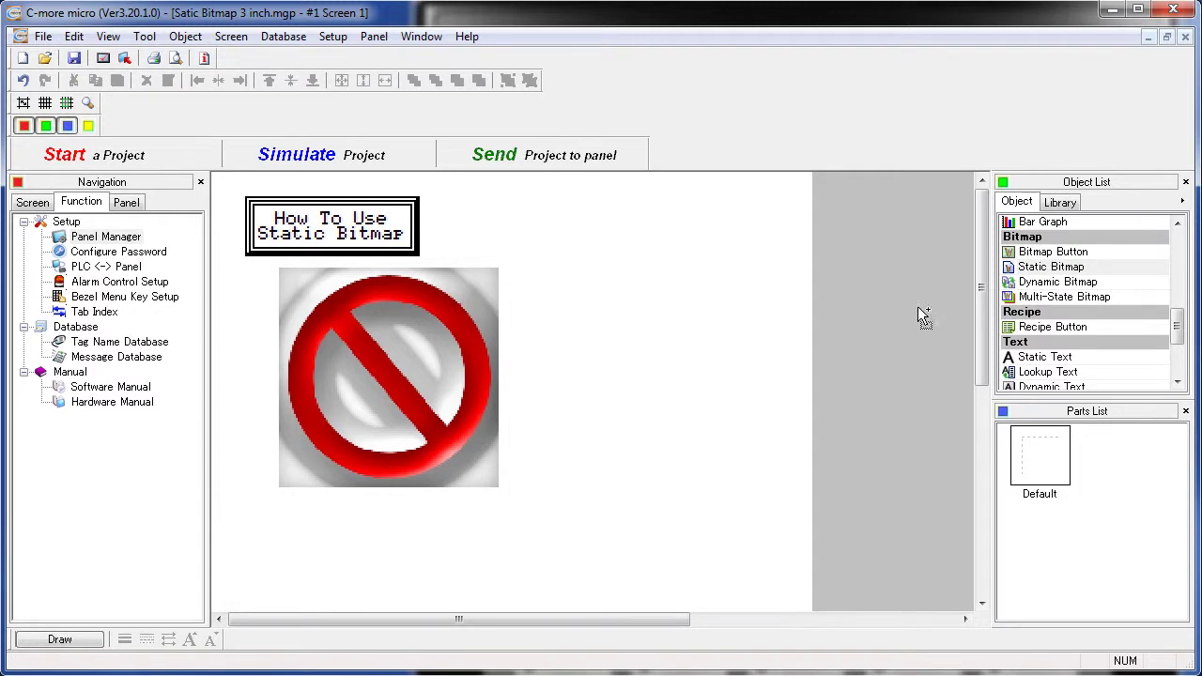
click(515, 310)
click(552, 218)
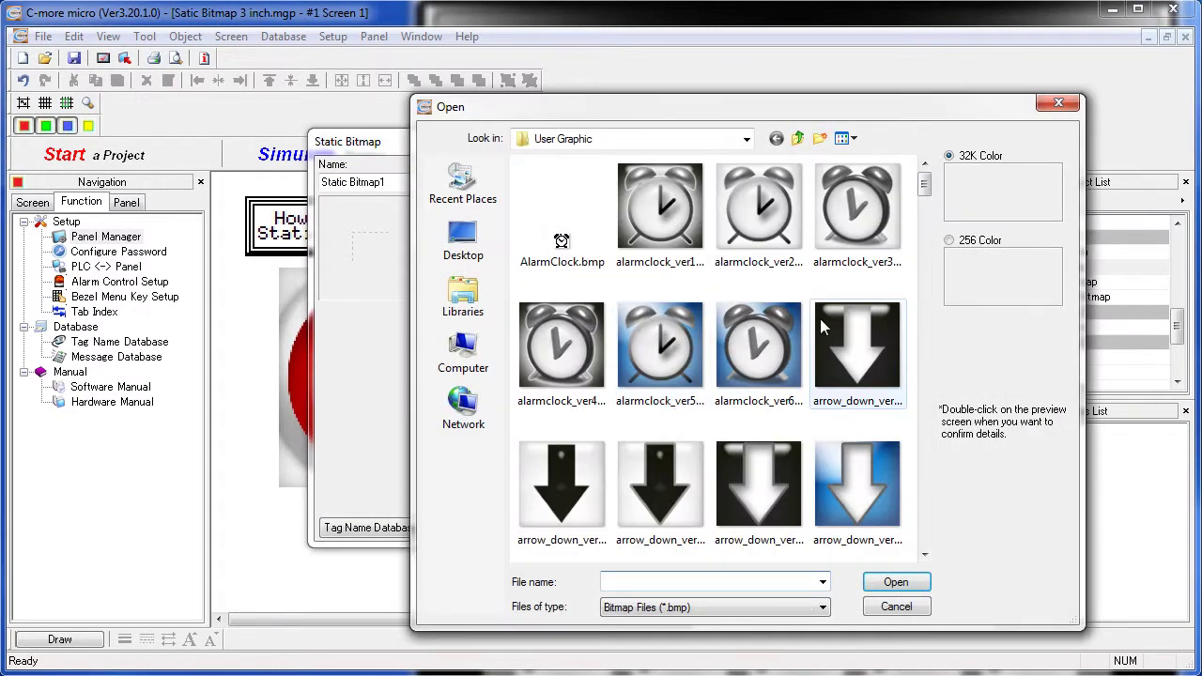
scroll(924, 530, down, 10)
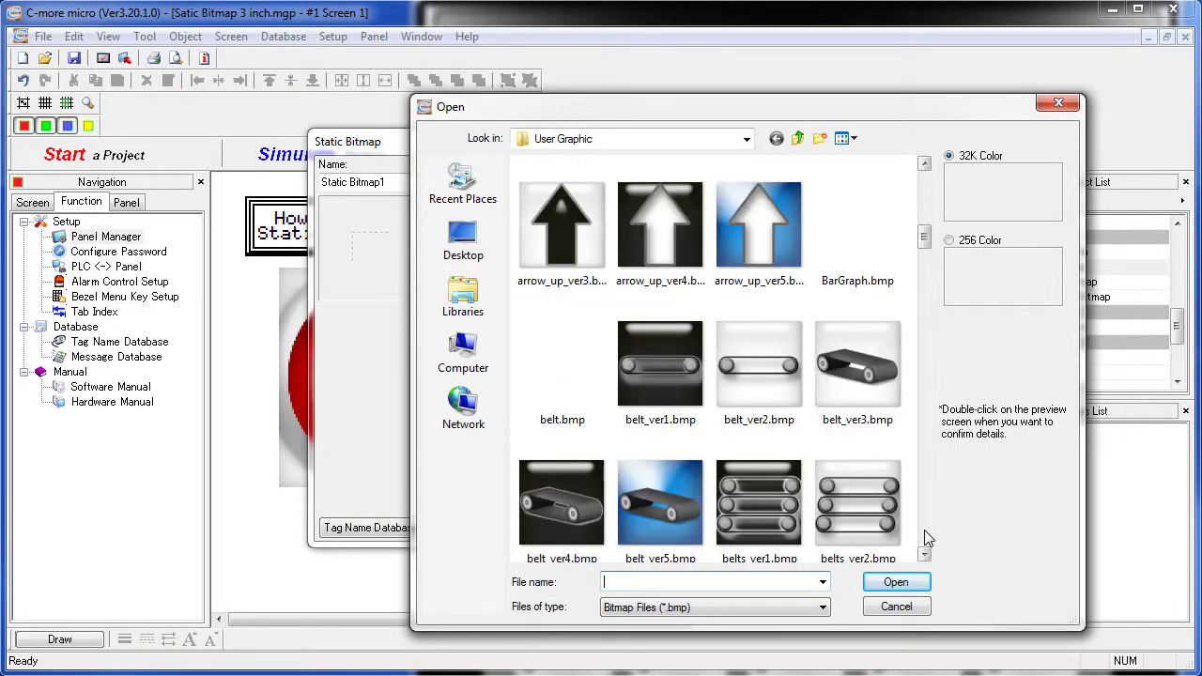
click(925, 166)
click(925, 165)
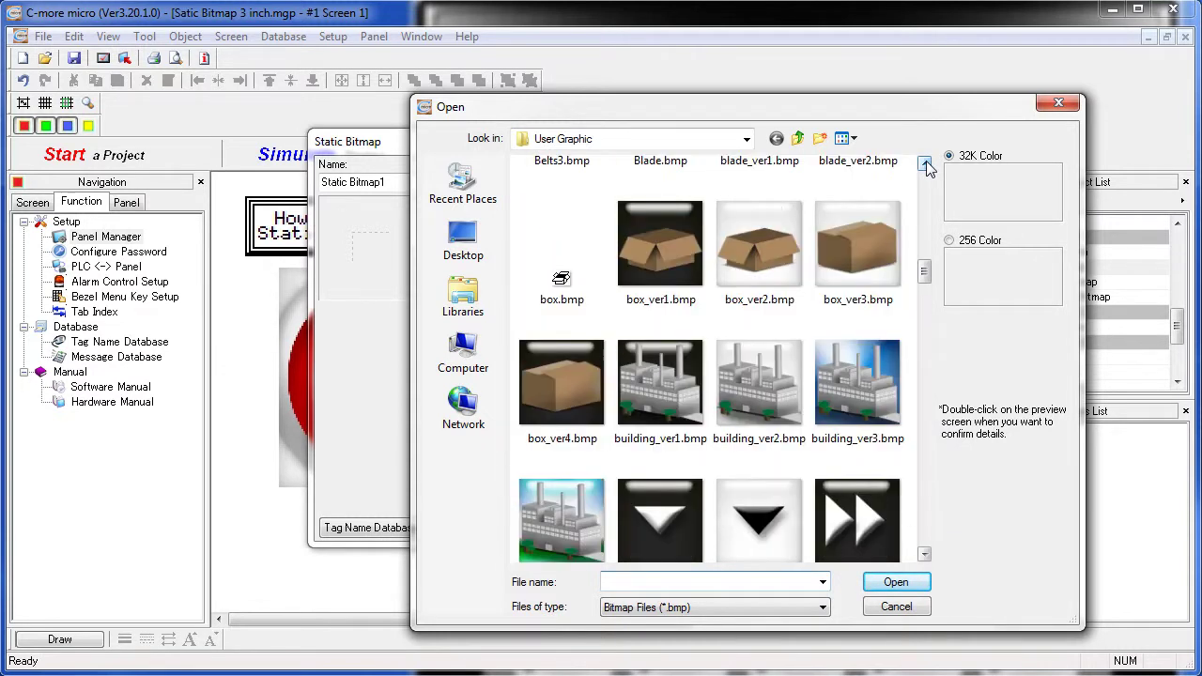
click(873, 386)
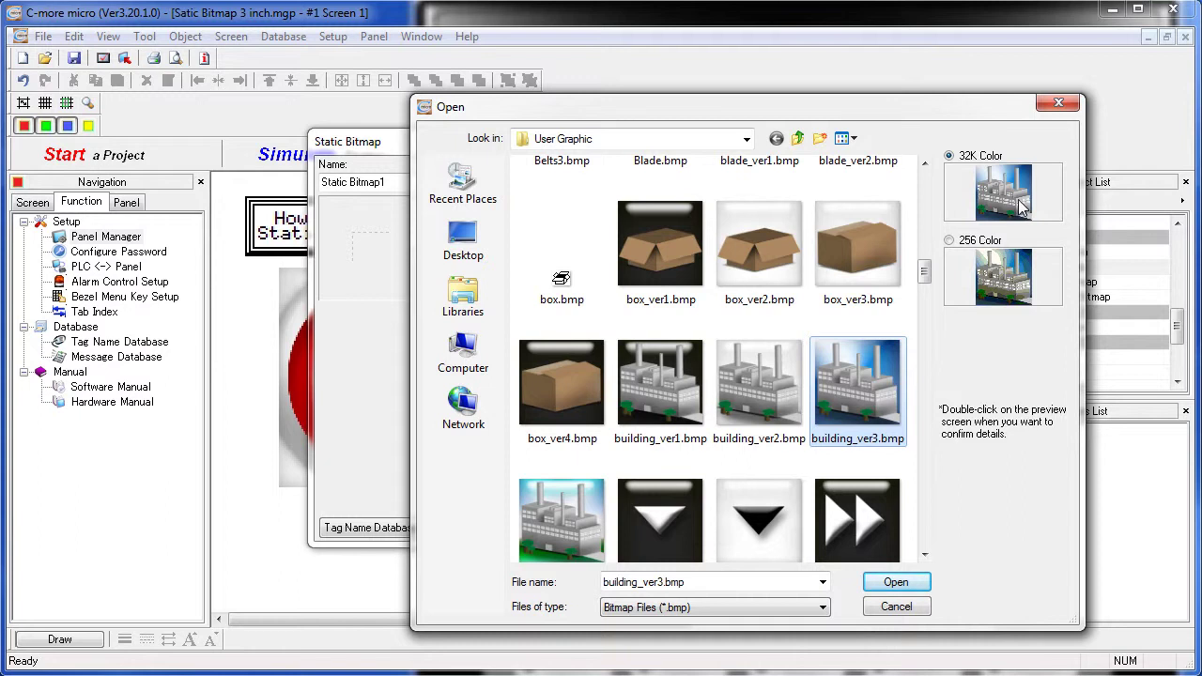
click(896, 583)
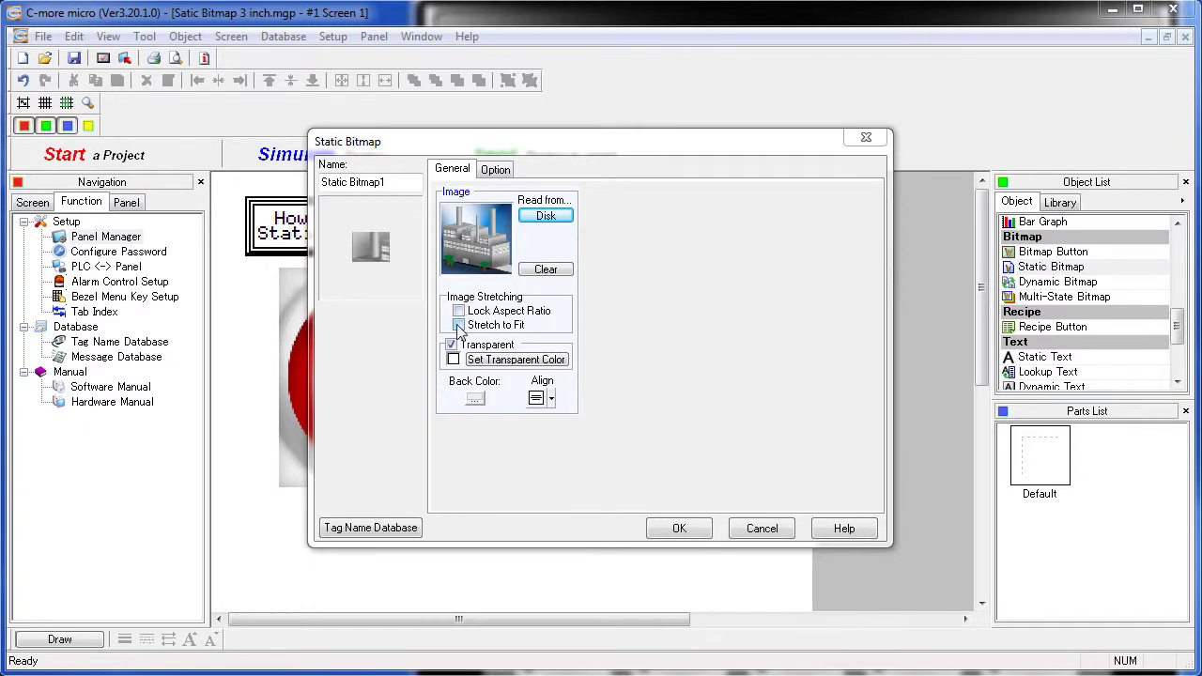
click(451, 346)
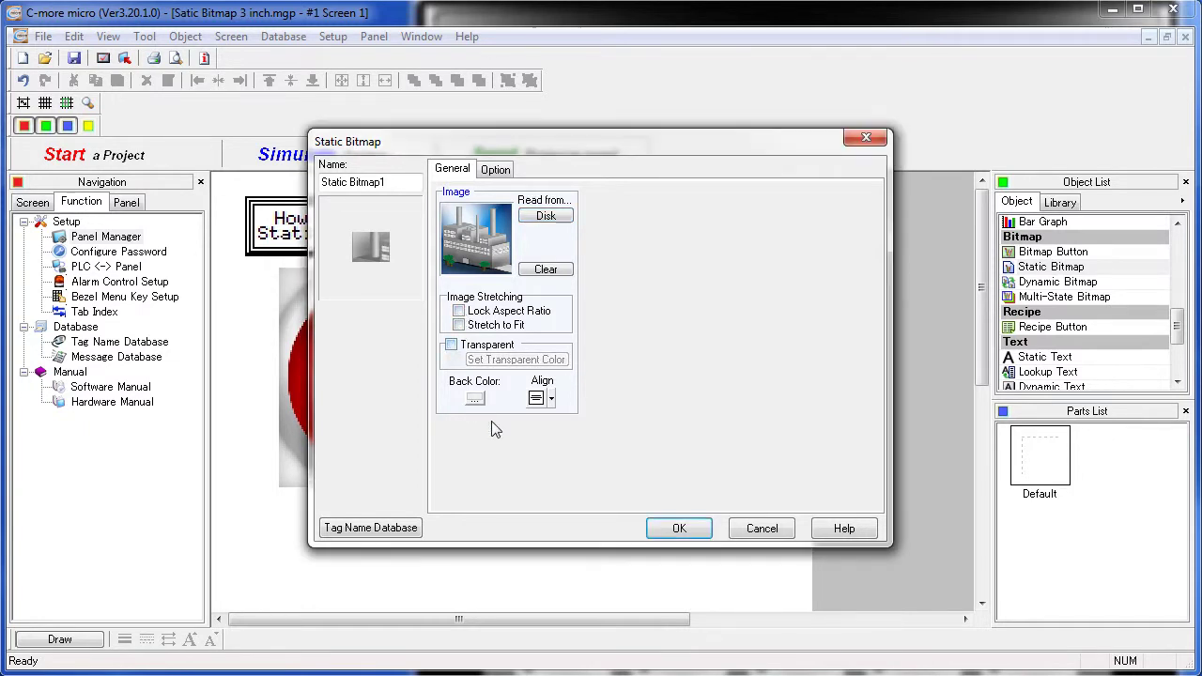
click(693, 530)
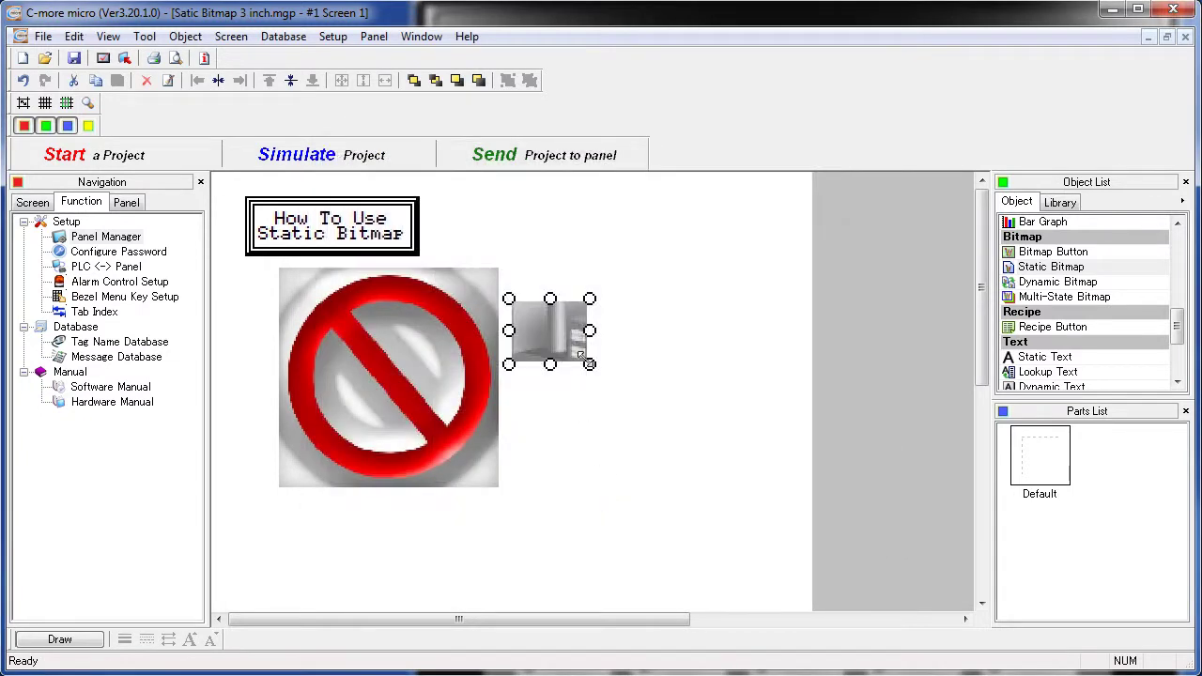
- Resize the factory picture and enable Lock Aspect Ratio and Stretch to Fit
drag(589, 363, 831, 559)
drag(736, 488, 488, 392)
drag(609, 484, 580, 445)
double_click(412, 348)
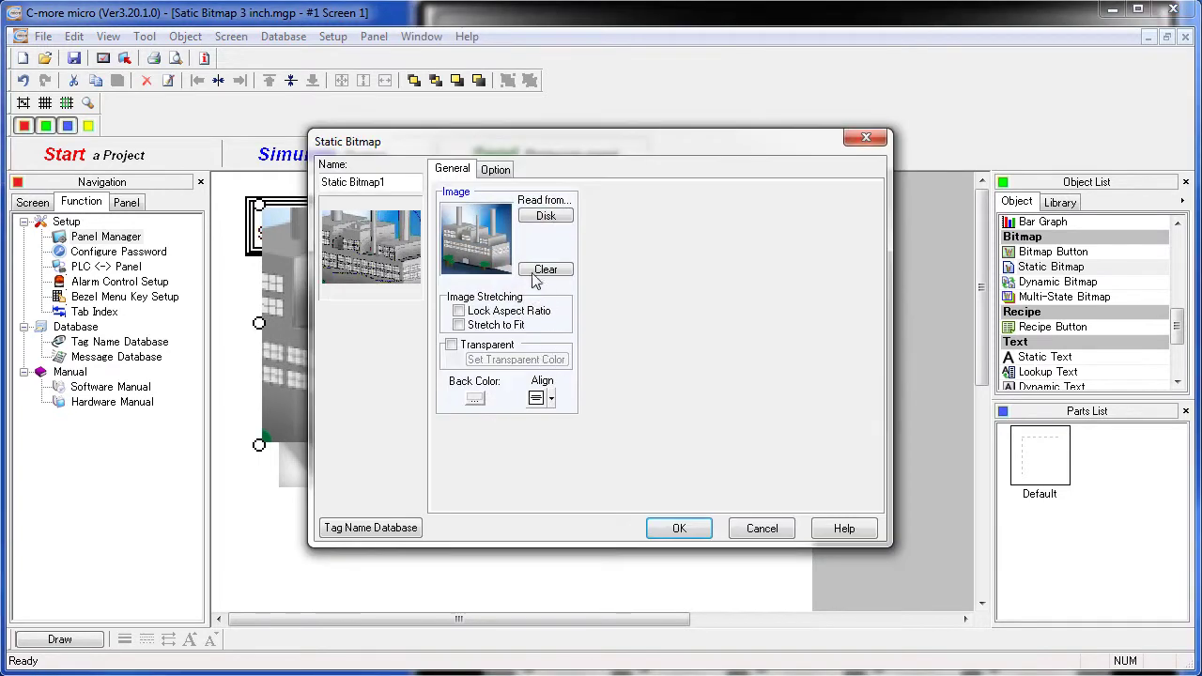
click(460, 313)
click(459, 324)
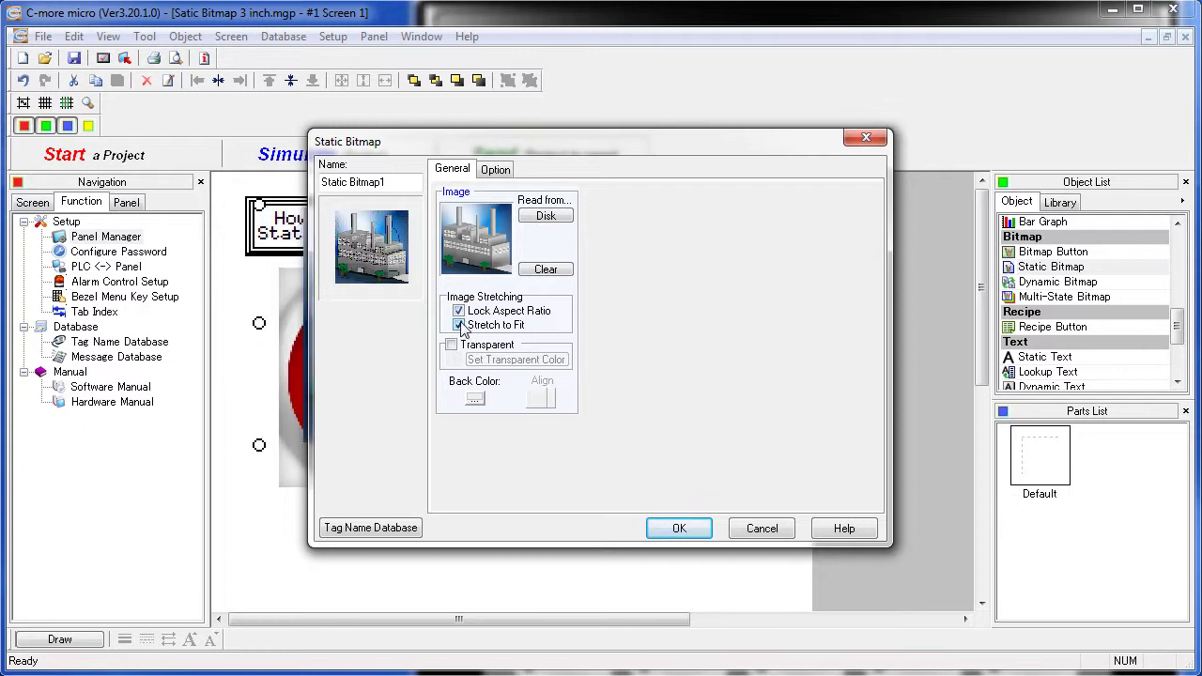
click(678, 528)
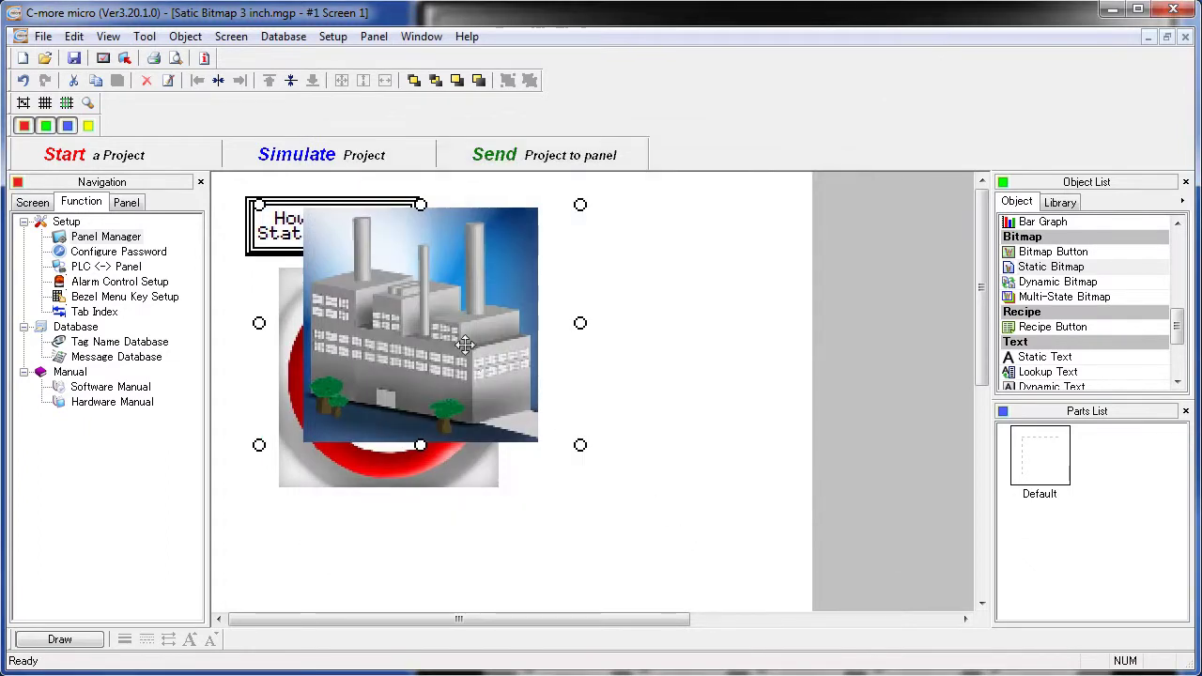
- Reposition and resize the factory picture so it sits over the red NO sign
drag(460, 343, 465, 378)
drag(595, 478, 586, 598)
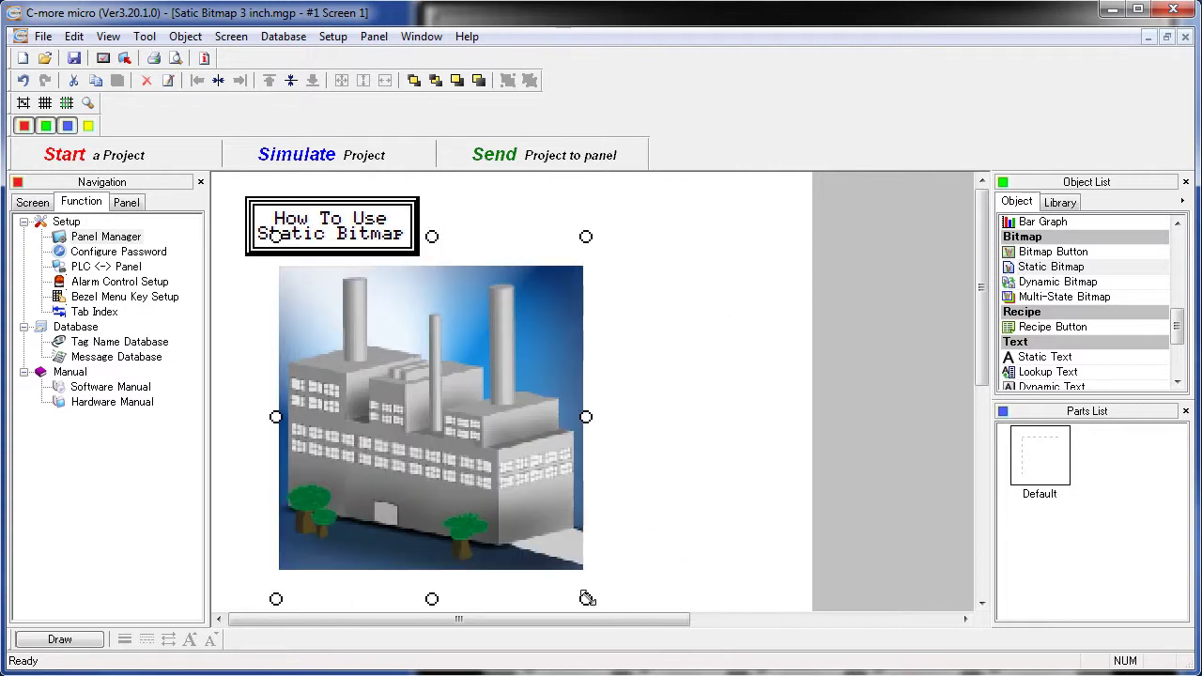
drag(587, 598, 595, 530)
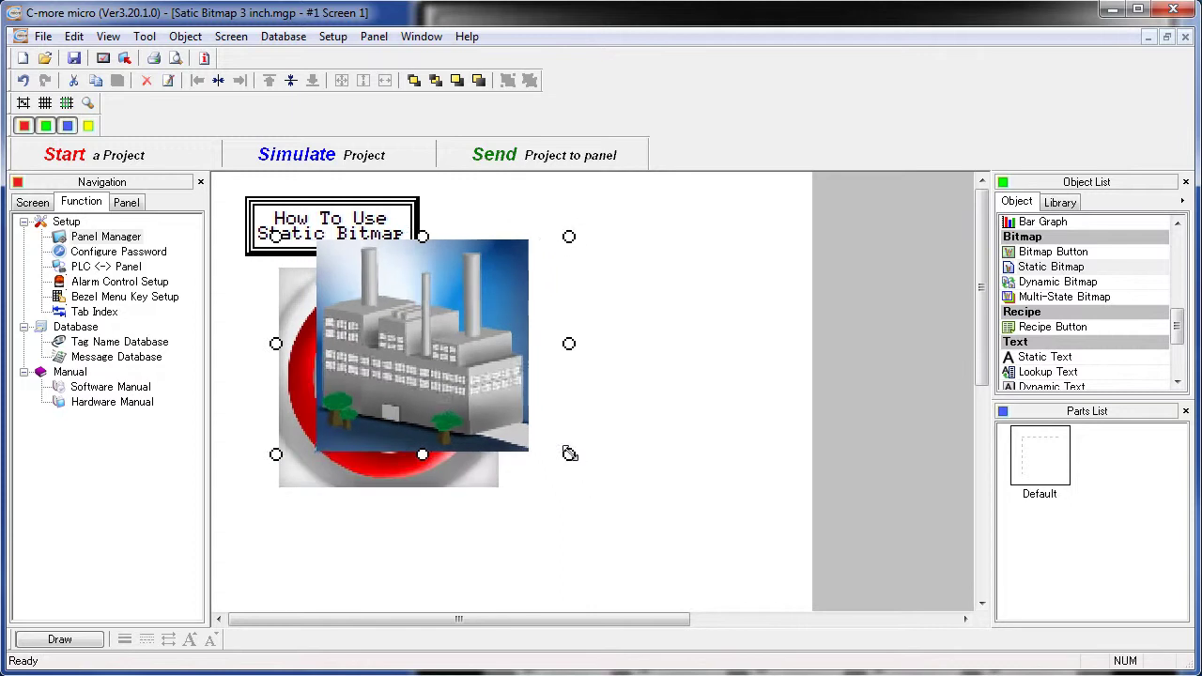
drag(570, 454, 633, 534)
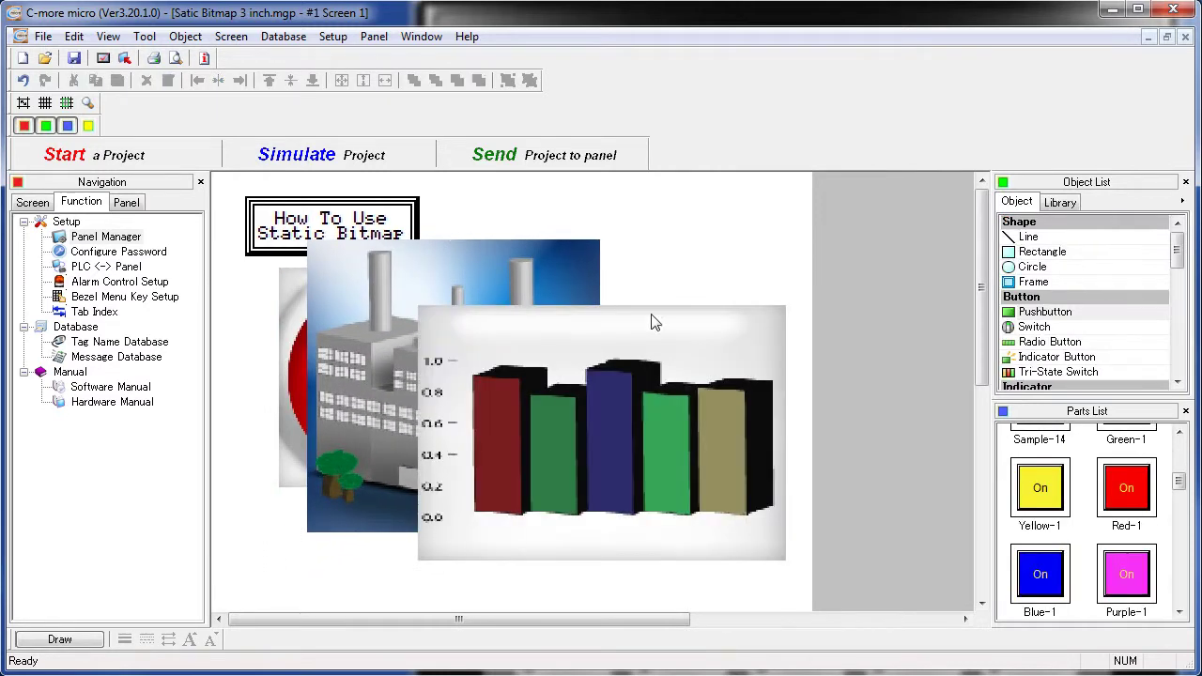
click(616, 408)
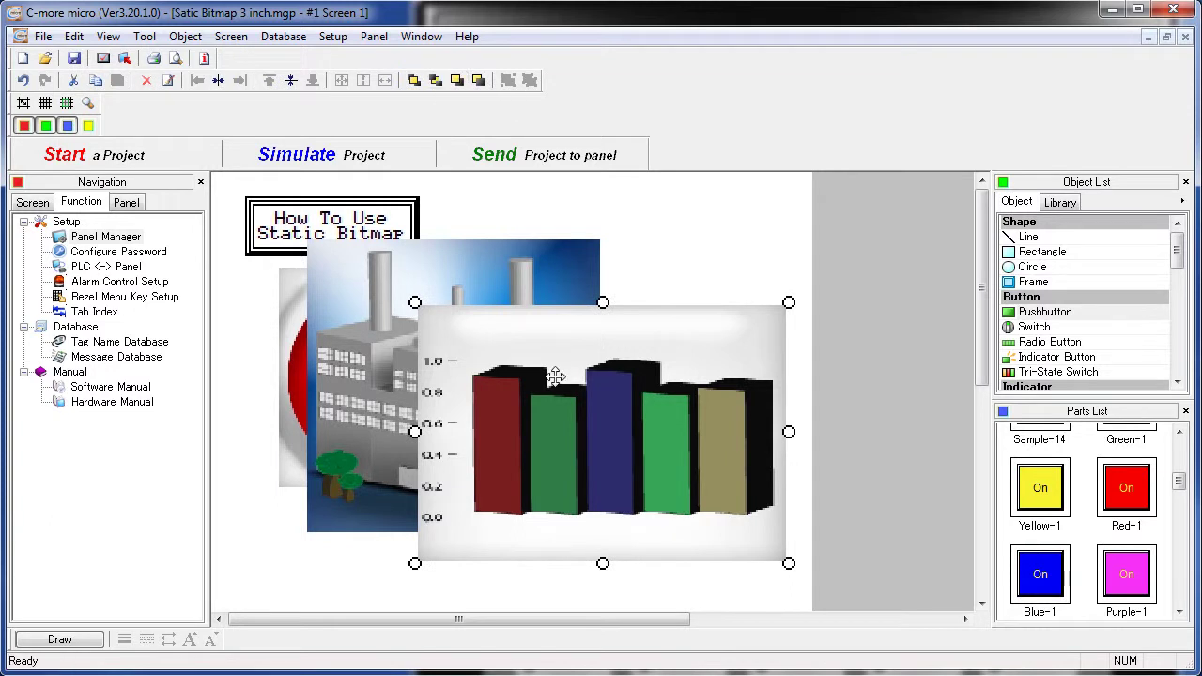
click(437, 81)
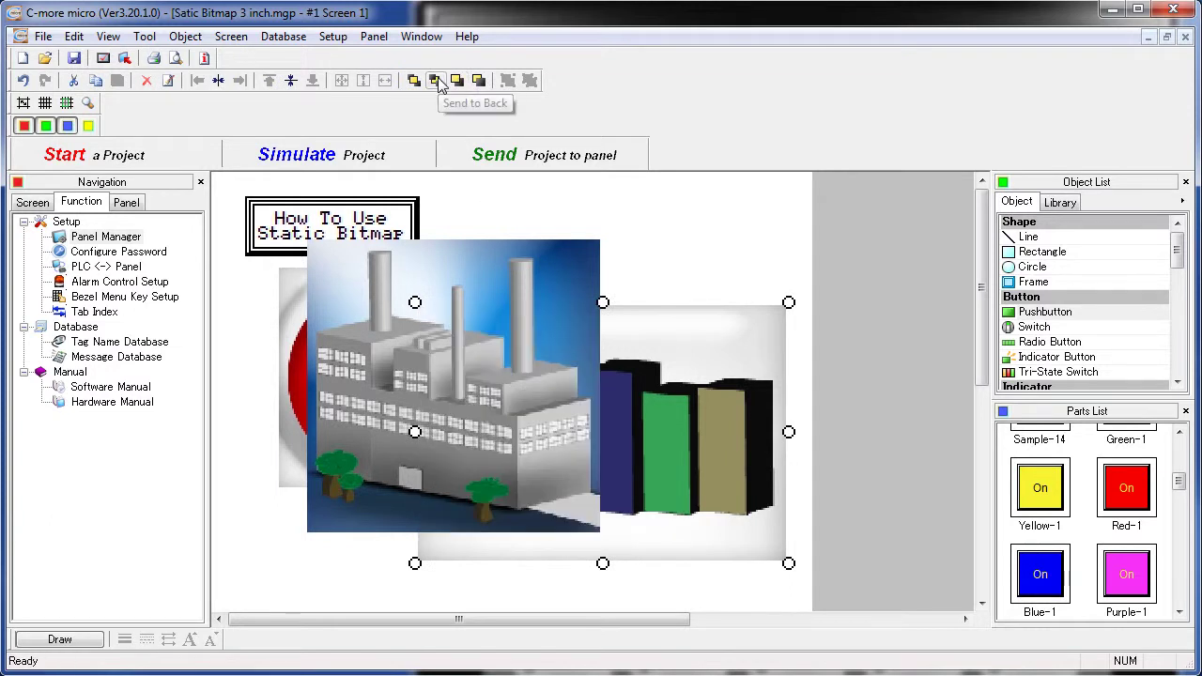
click(414, 81)
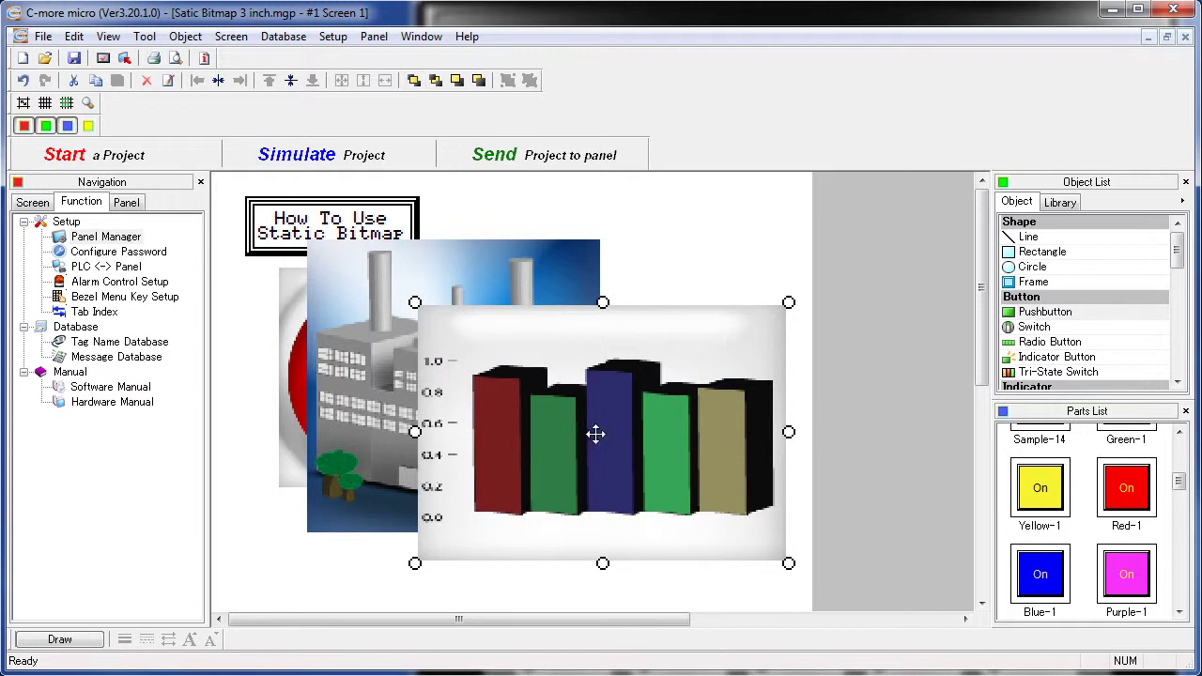